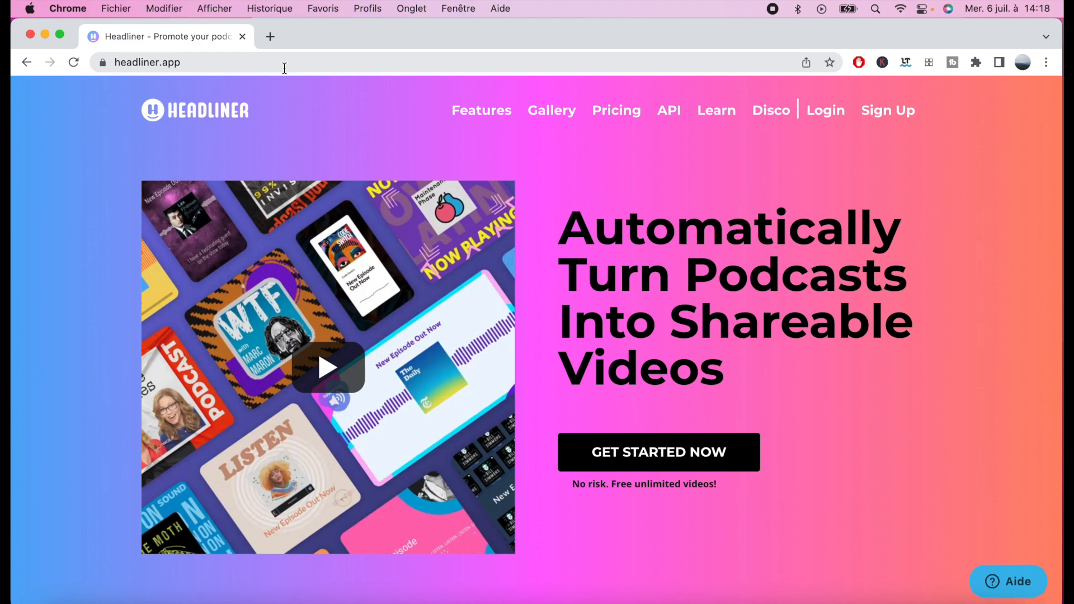
Step: Review the pricing plans and get started with the Forever Free plan
left_click(612, 111)
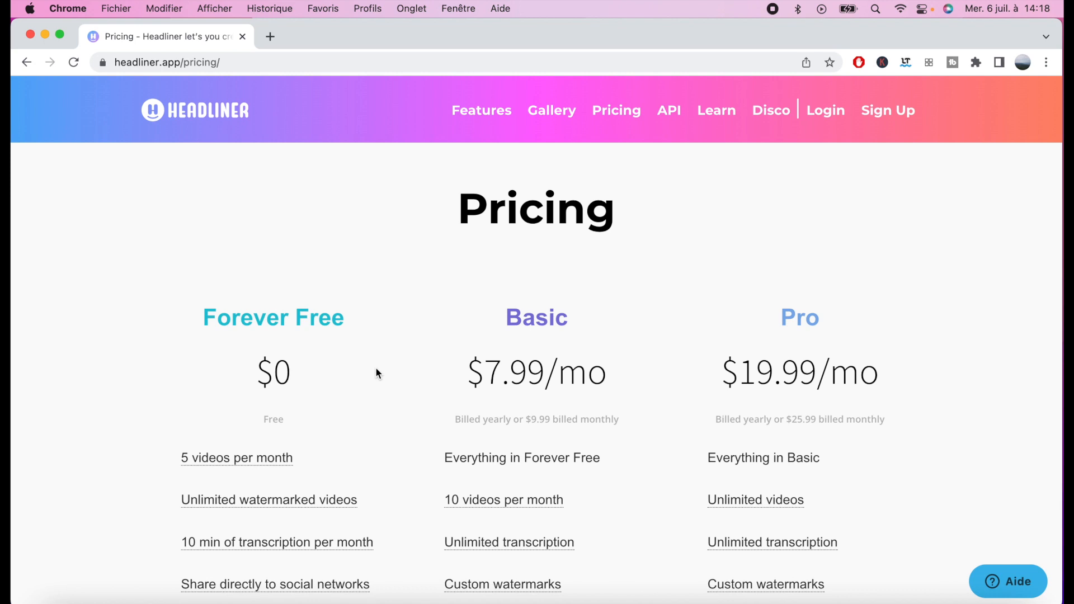
scroll(381, 367, "down", 1)
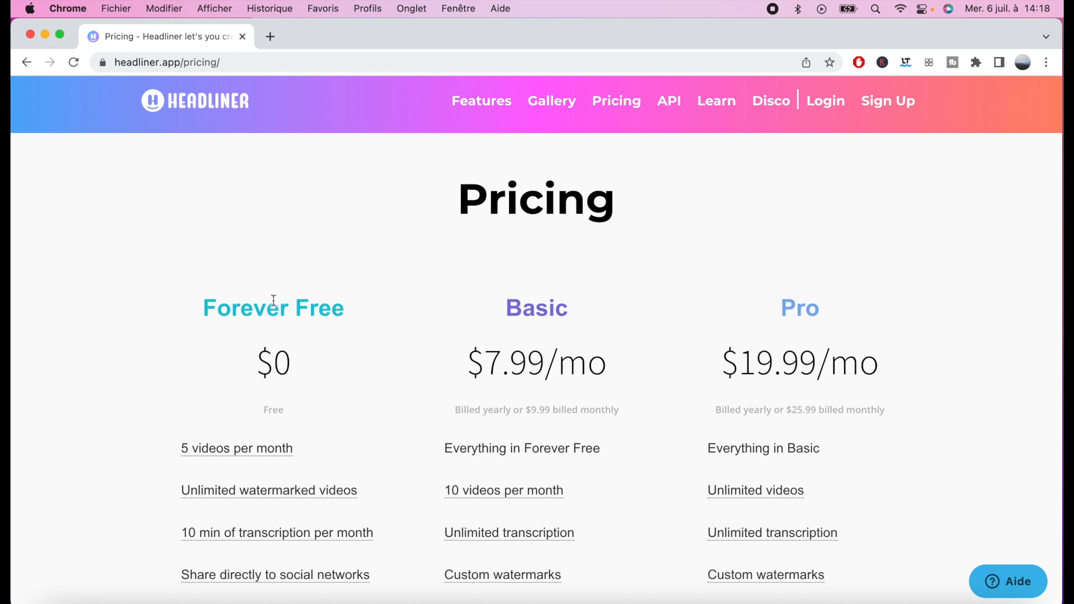
scroll(274, 305, "down", 5)
left_click(275, 511)
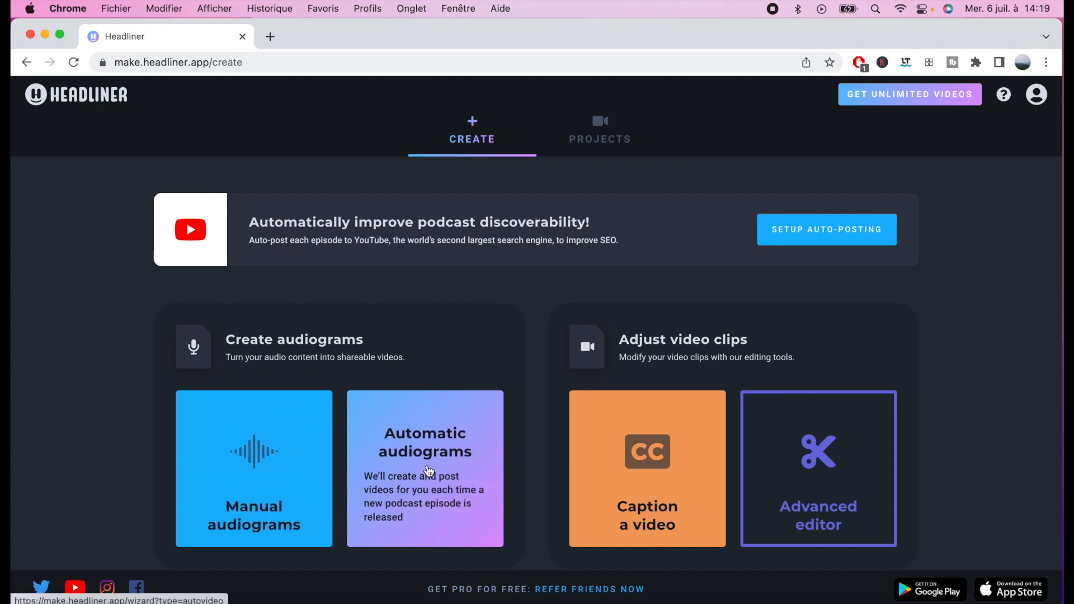
Step: Start a manual audiogram of up to 10 minutes and upload an audio file as its source
left_click(267, 453)
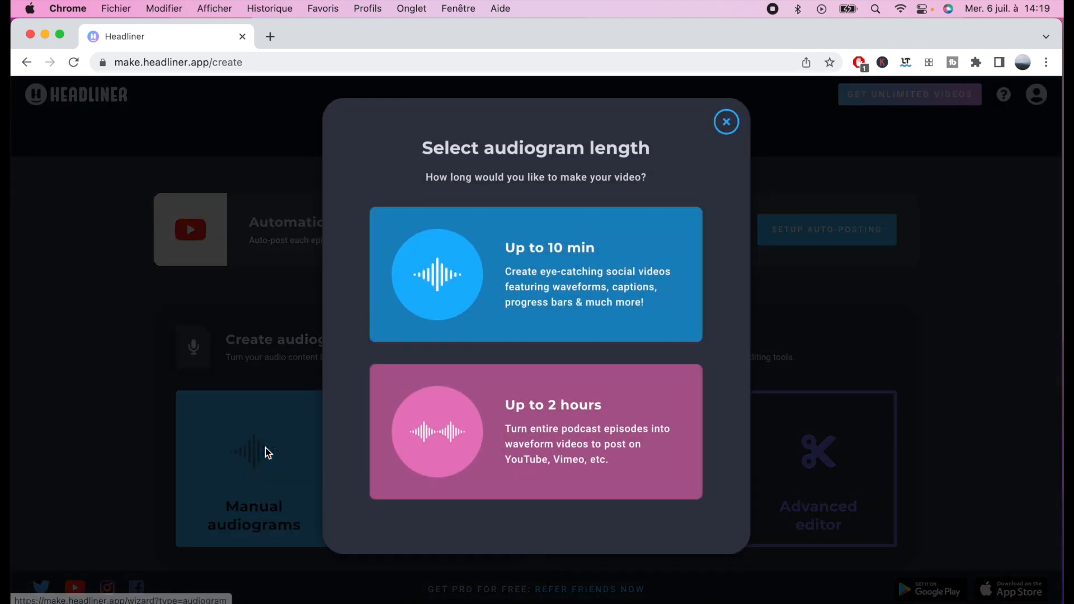
left_click(446, 252)
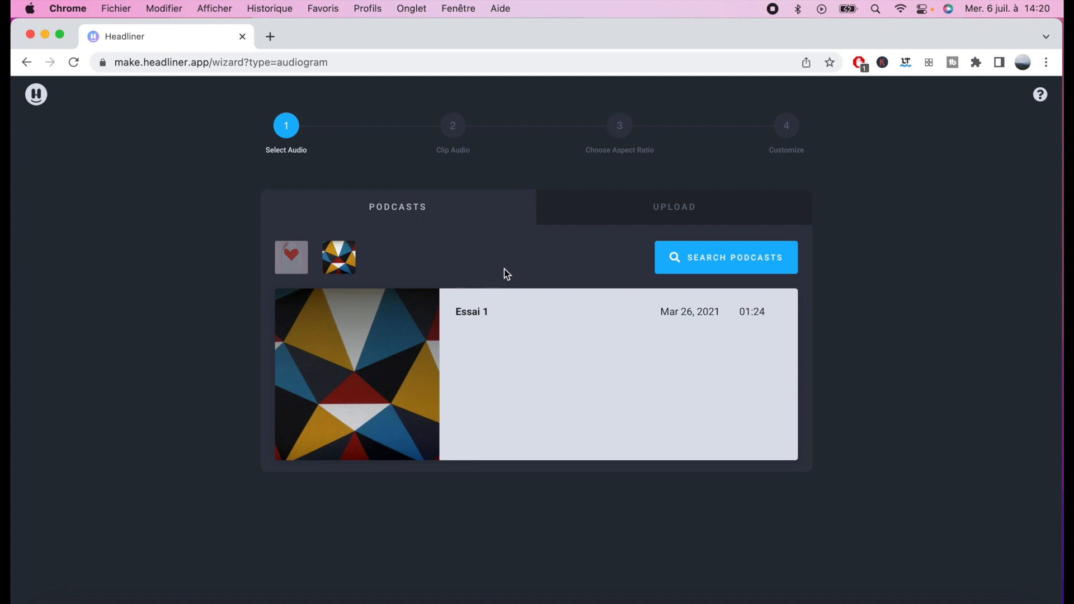
left_click(700, 263)
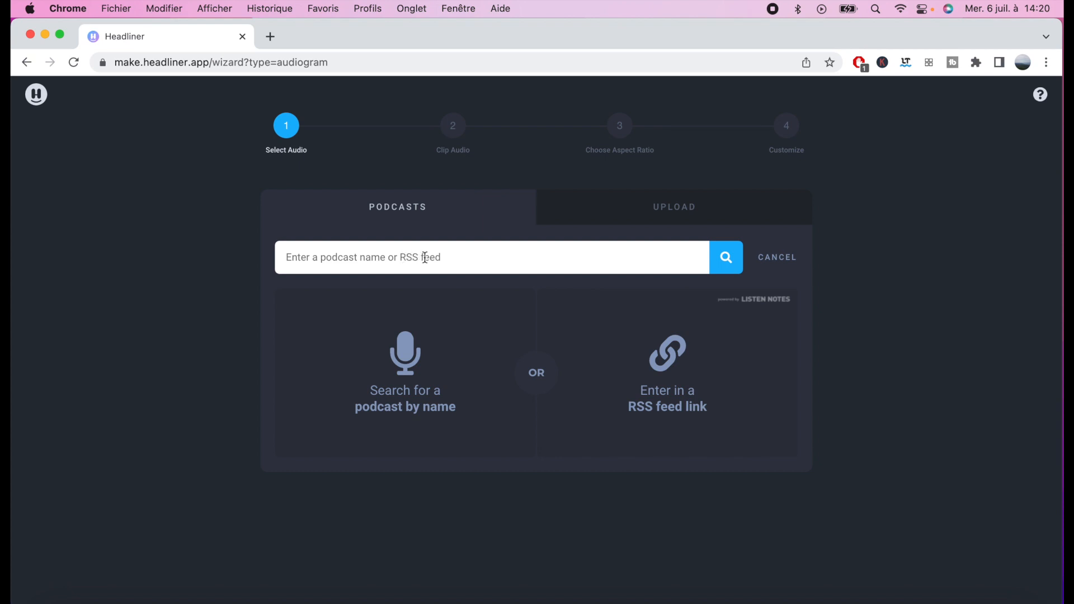
left_click(638, 217)
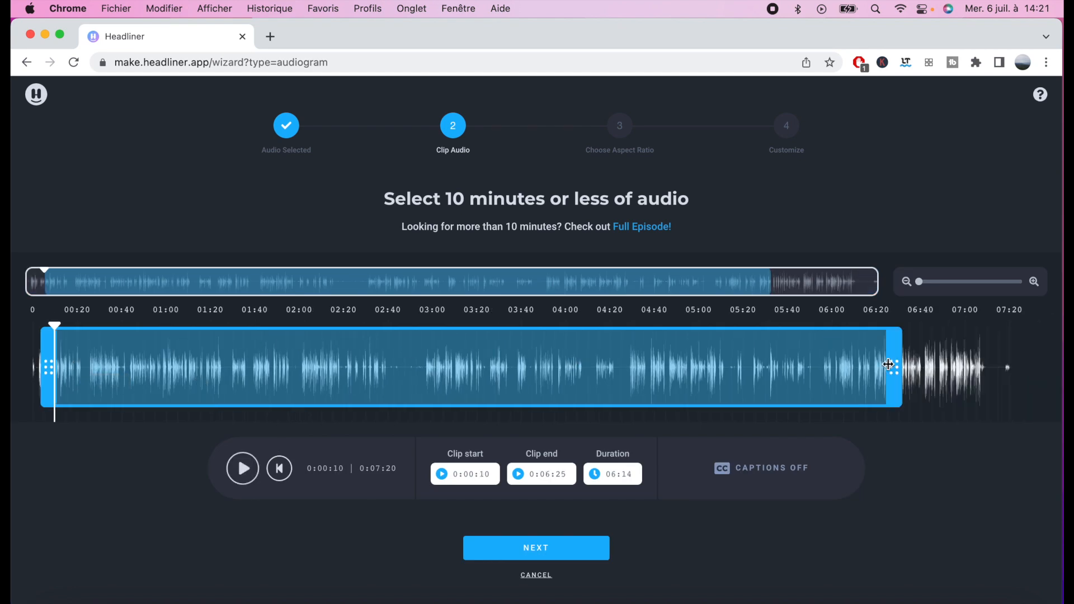
Step: Trim the audio clip to start at 0:00:00 and end at about 0:01:27
left_click_drag(892, 367, 565, 373)
left_click_drag(46, 366, 221, 365)
left_click_drag(372, 378, 163, 383)
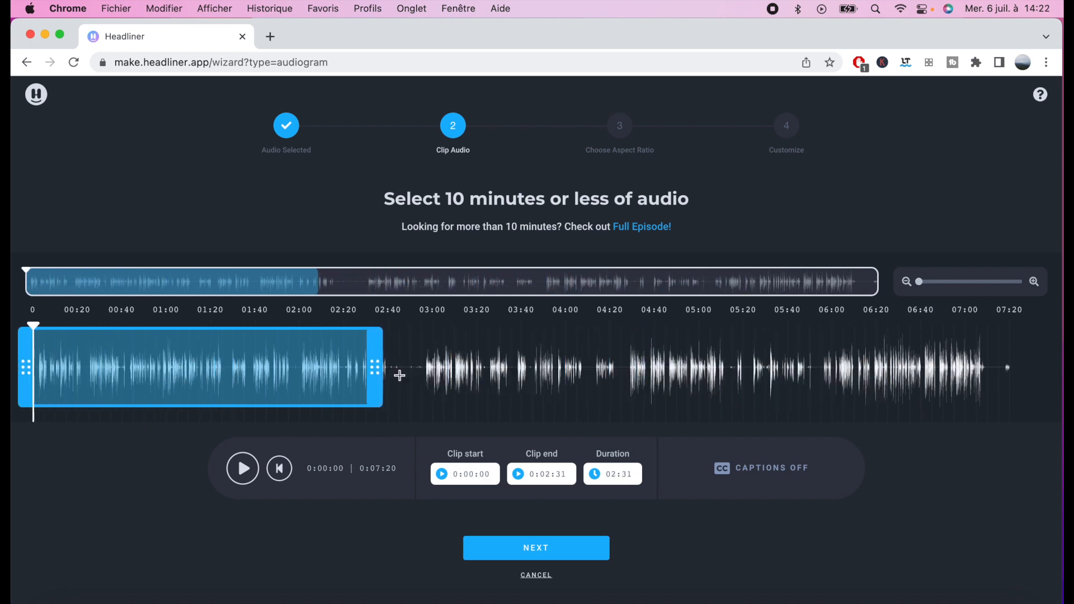
left_click_drag(378, 368, 235, 368)
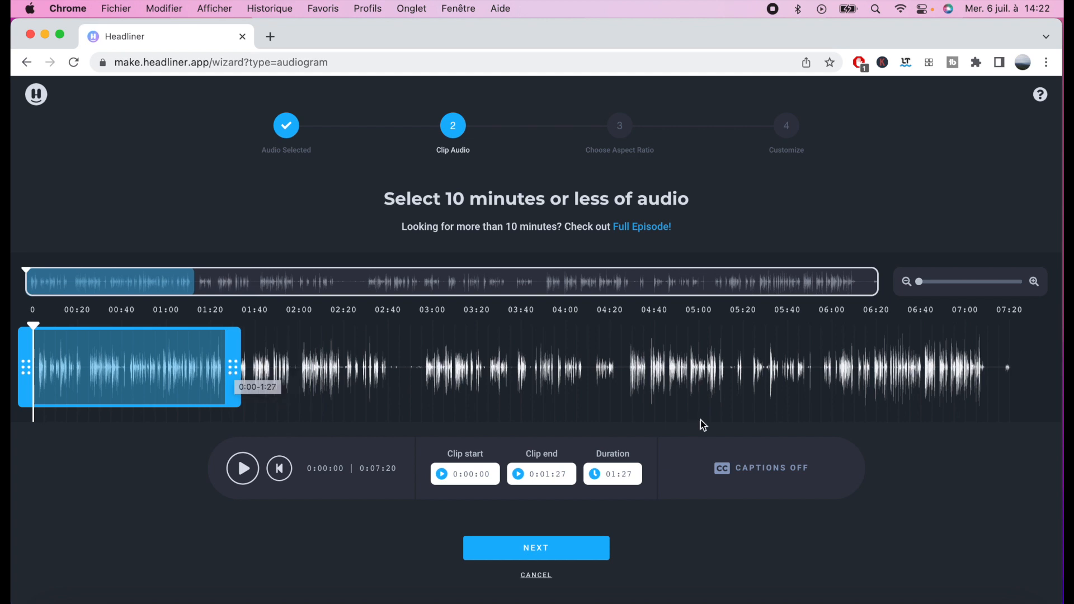
Step: Add captions to the video with French (Canada) as the transcription language and continue to the aspect ratio choice
left_click(738, 472)
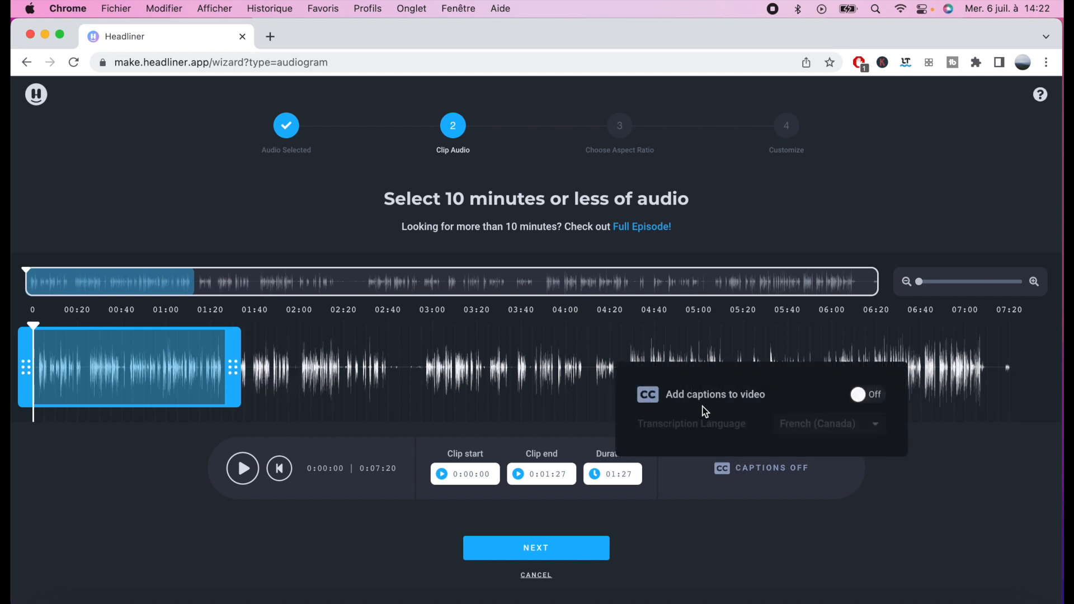
left_click(858, 396)
left_click(851, 387)
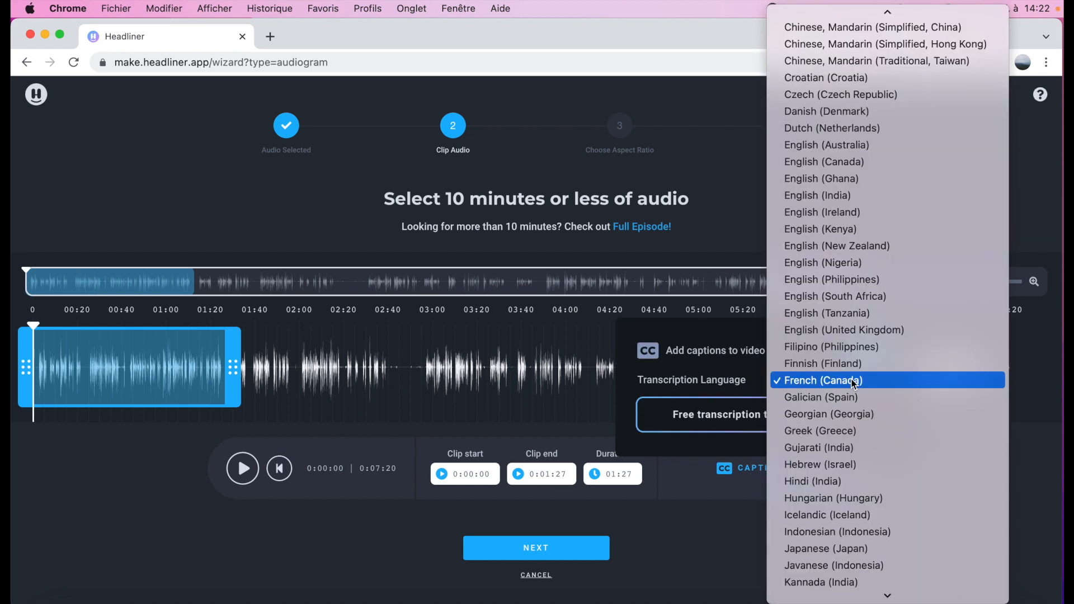
left_click(853, 384)
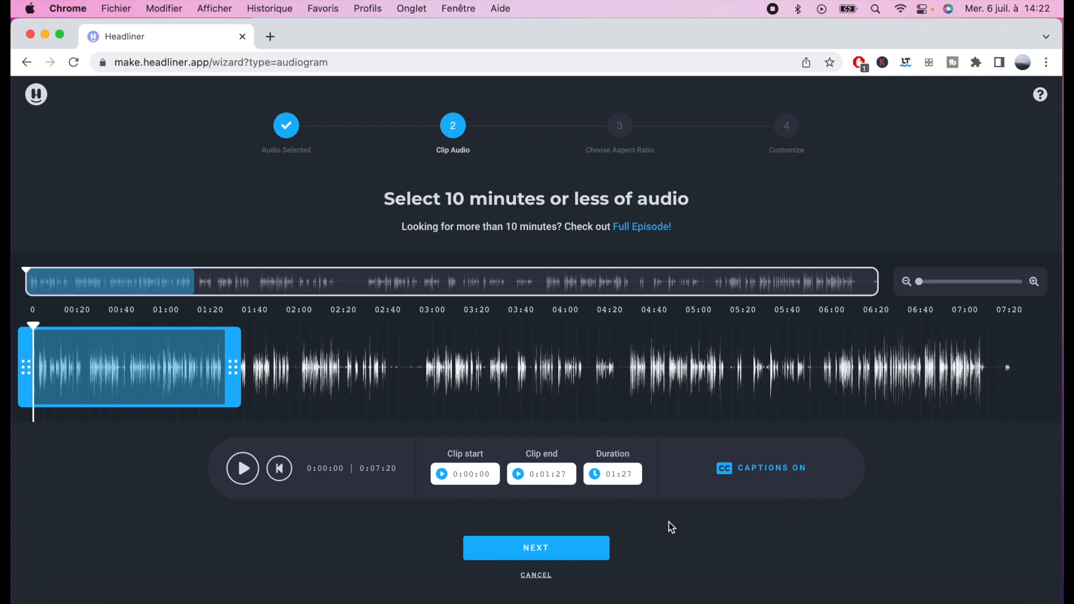
left_click(559, 554)
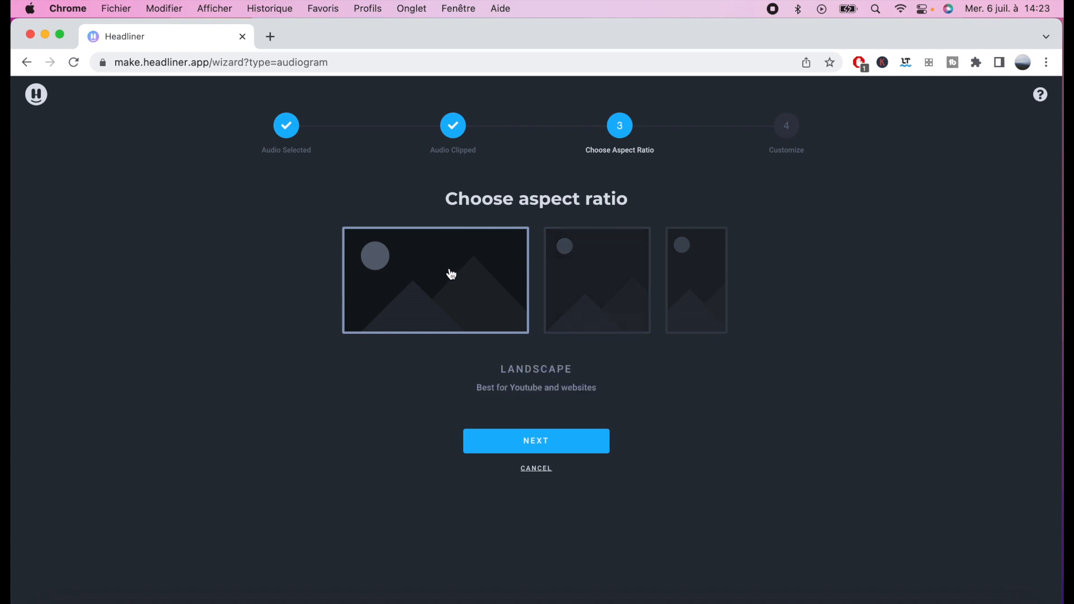
Step: Compare the Square and Portrait aspect ratios, choose Landscape and continue to customization
left_click(581, 274)
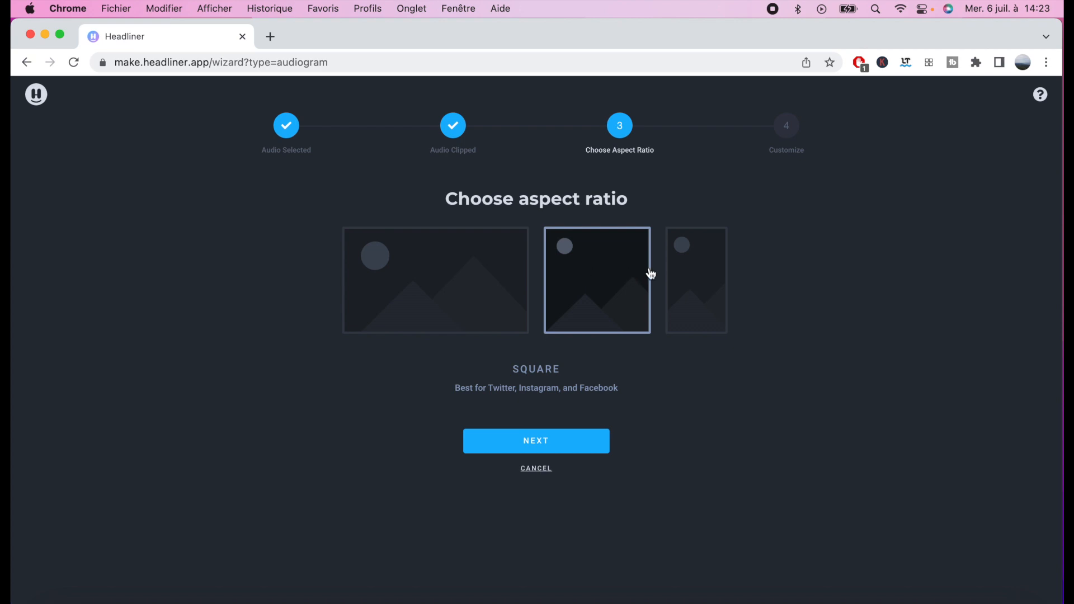
left_click(679, 279)
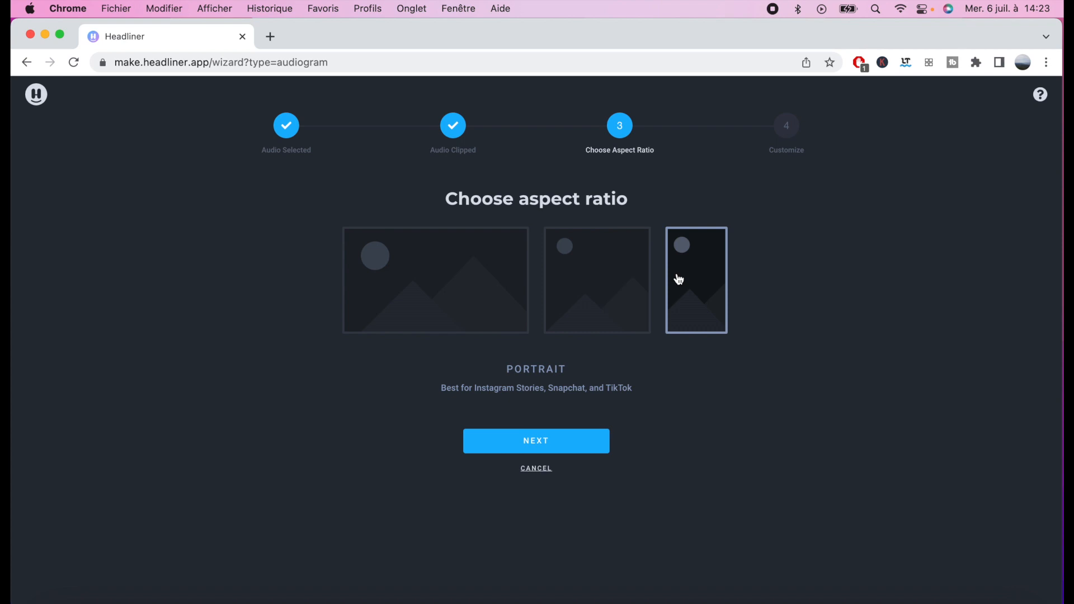
left_click(425, 290)
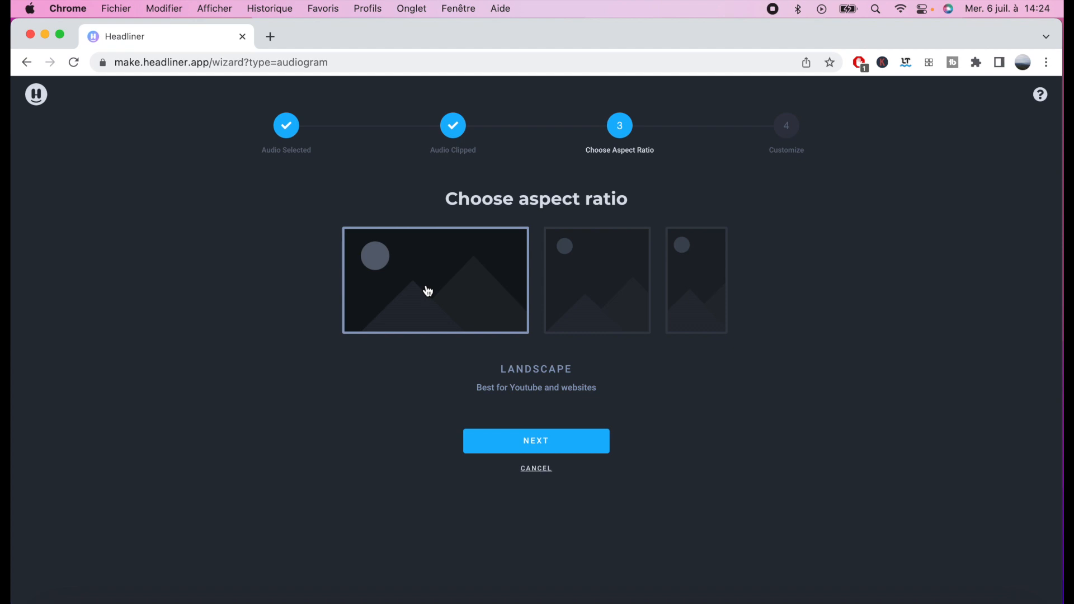
left_click(494, 441)
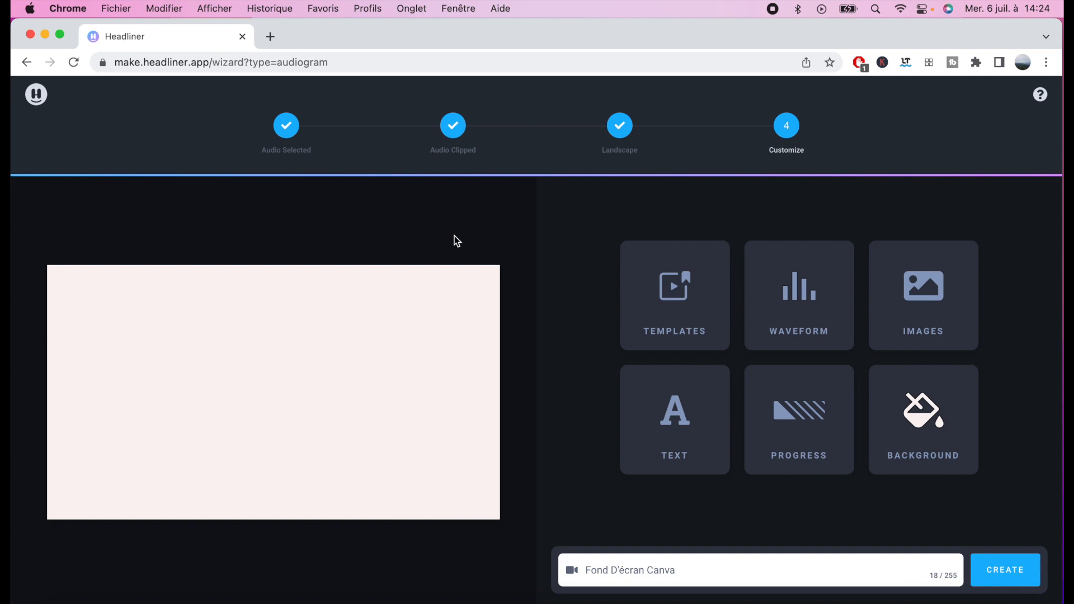
Step: Browse the template gallery and apply the White Rectangle 16:9 template to the audiogram
left_click(665, 288)
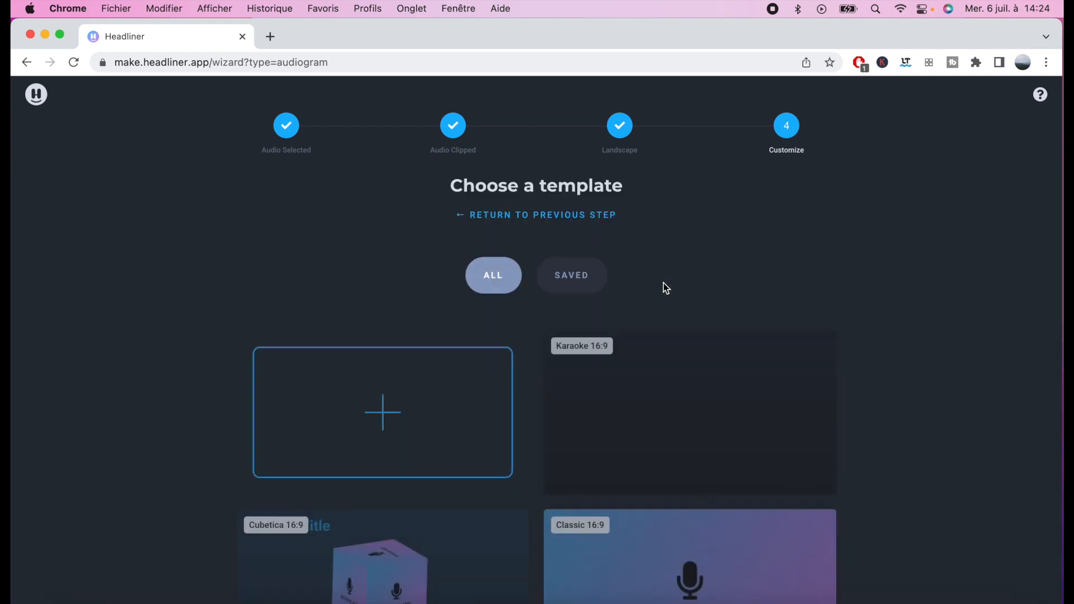
scroll(666, 288, "down", 3)
scroll(665, 289, "down", 15)
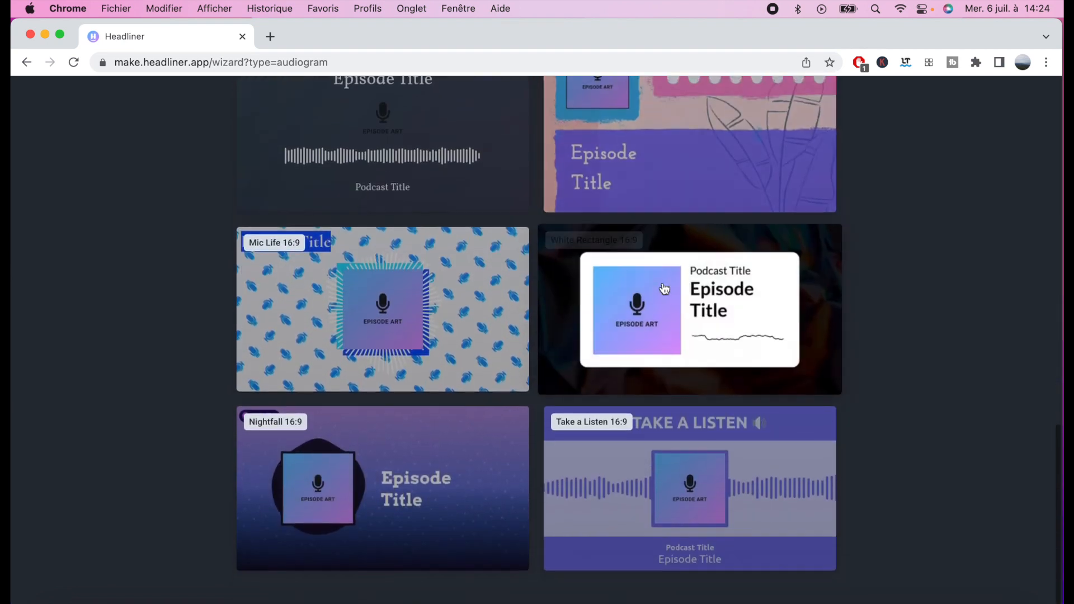
left_click(665, 288)
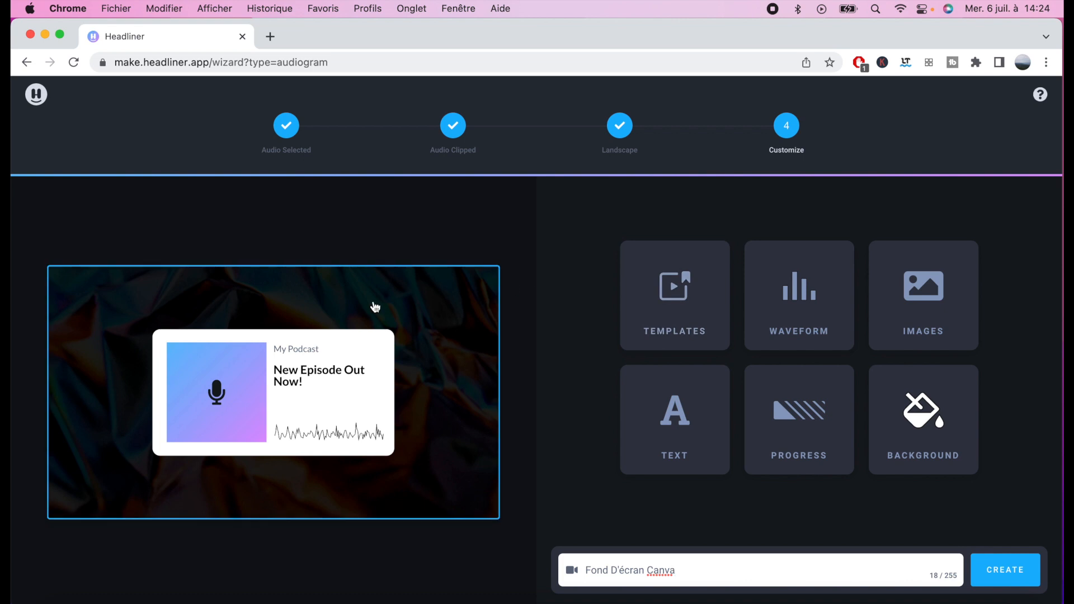
Step: Replace the microphone placeholder image in the white card with the Ajouter un titre.png logo
left_click(192, 310)
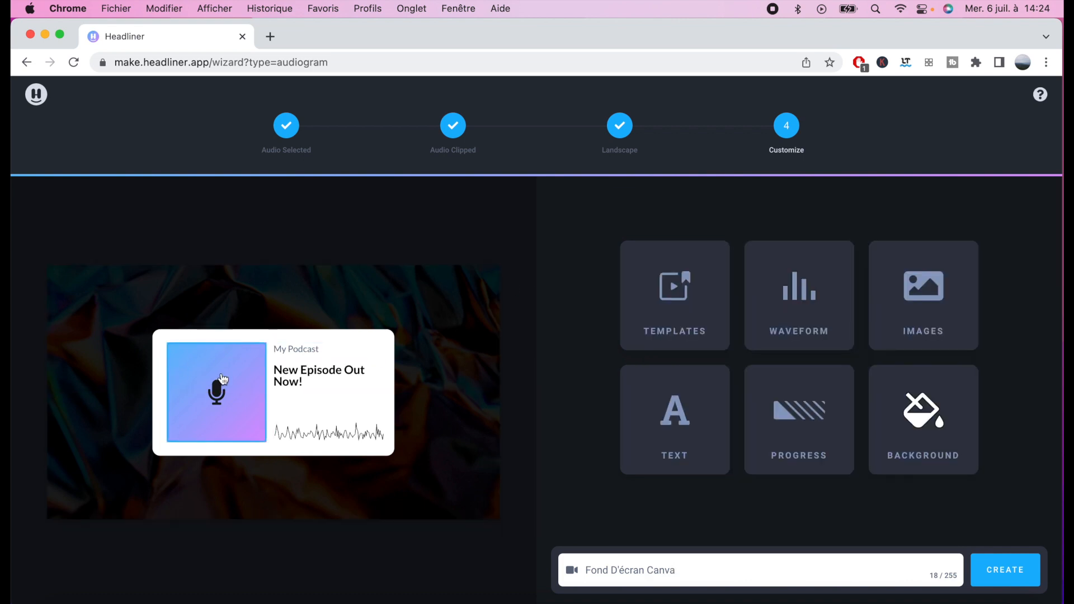
left_click(216, 377)
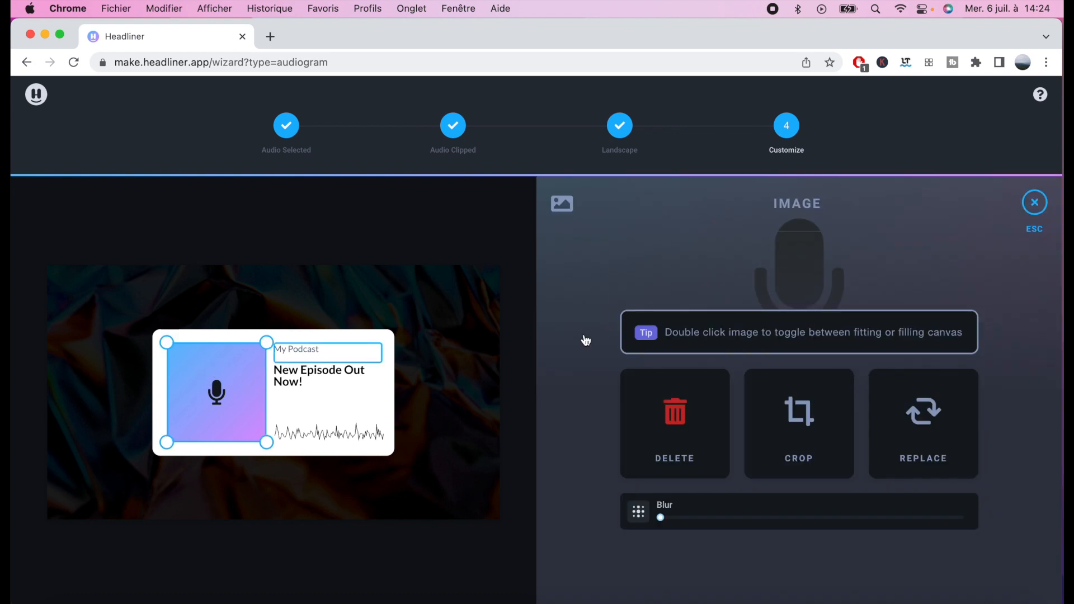
left_click(933, 408)
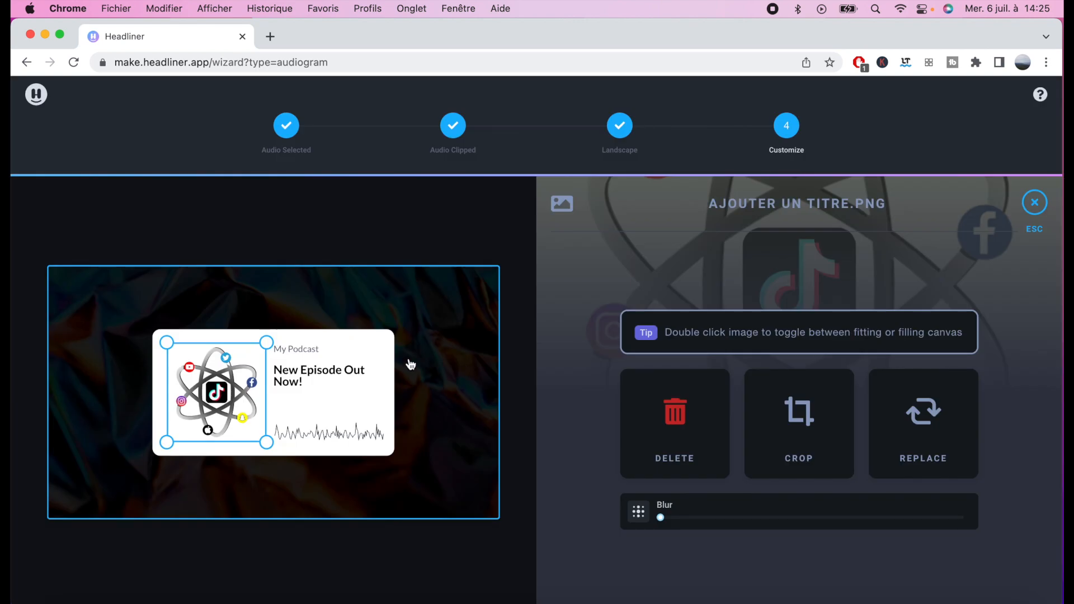
Step: Replace the "My Podcast" text with the podcaster's name and save it
left_click(304, 349)
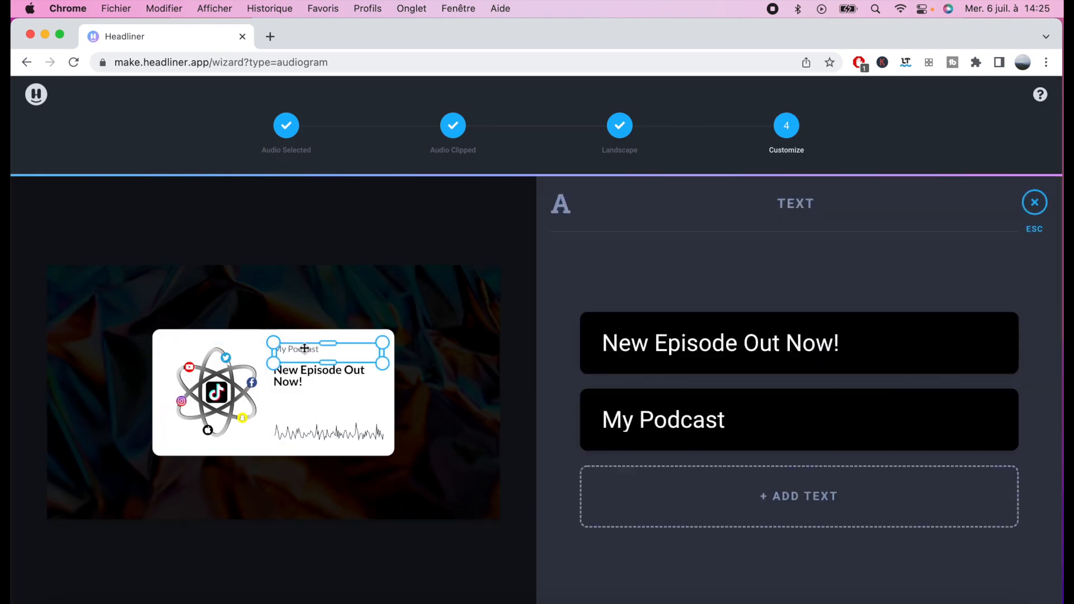
mouse_move(652, 424)
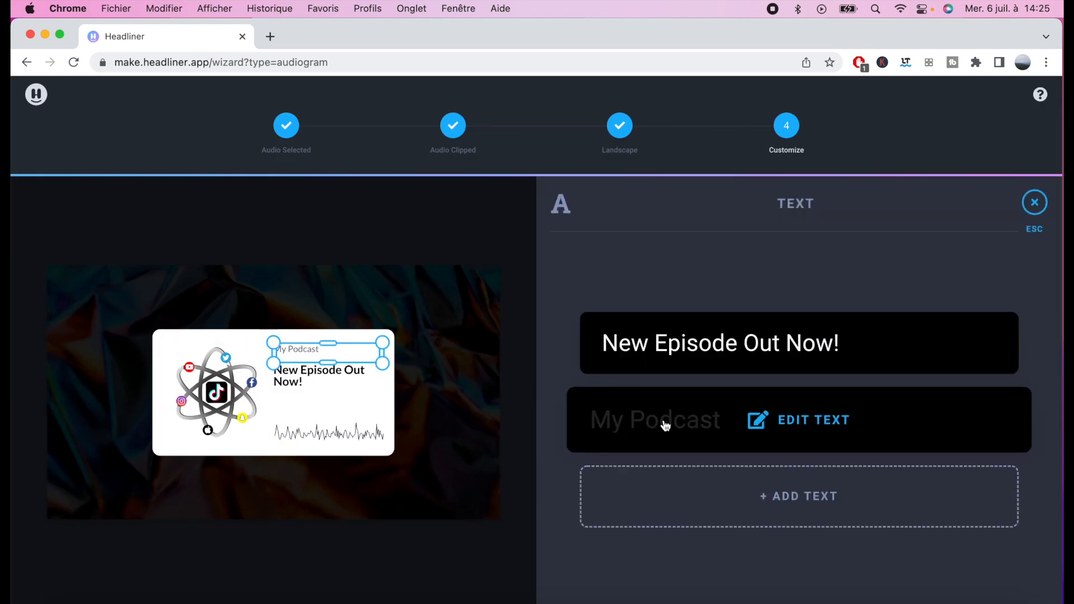
left_click(773, 430)
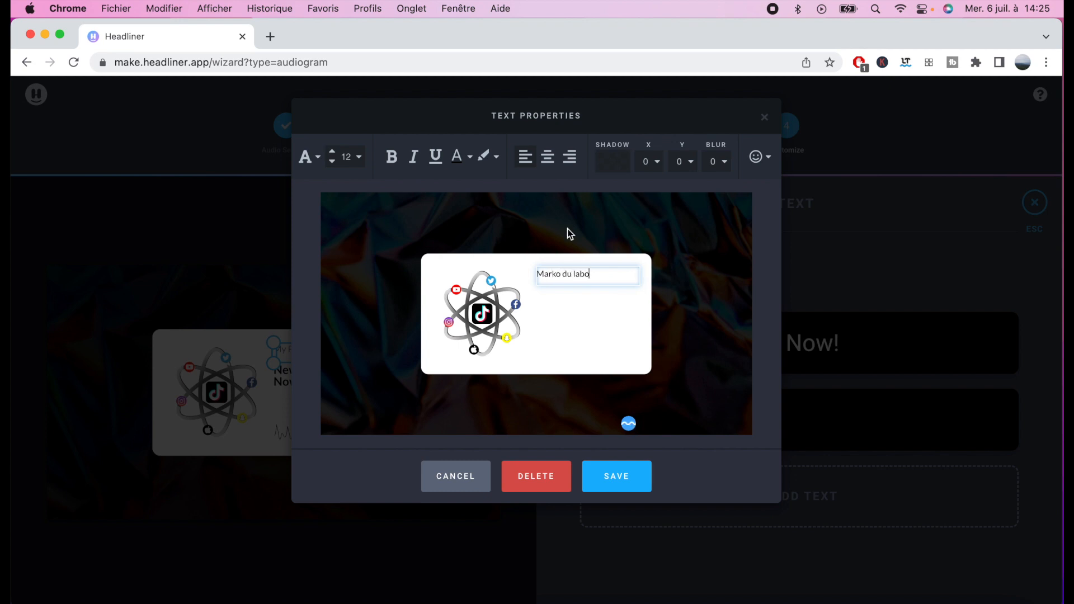
left_click(617, 476)
Step: Open the text properties of the "New Episode Out Now!" title and save them
left_click(294, 373)
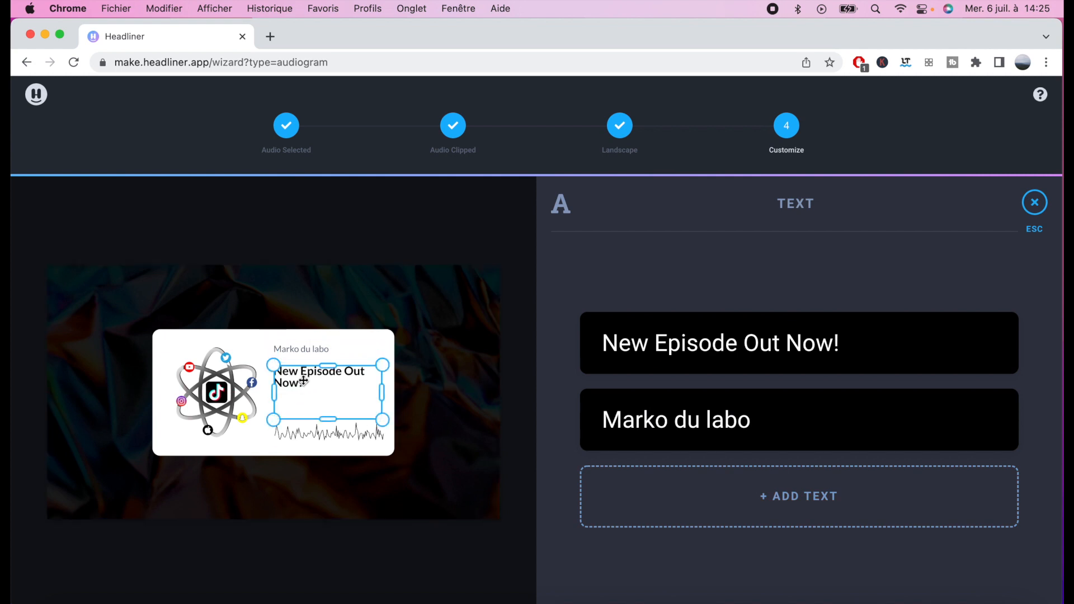
left_click(670, 341)
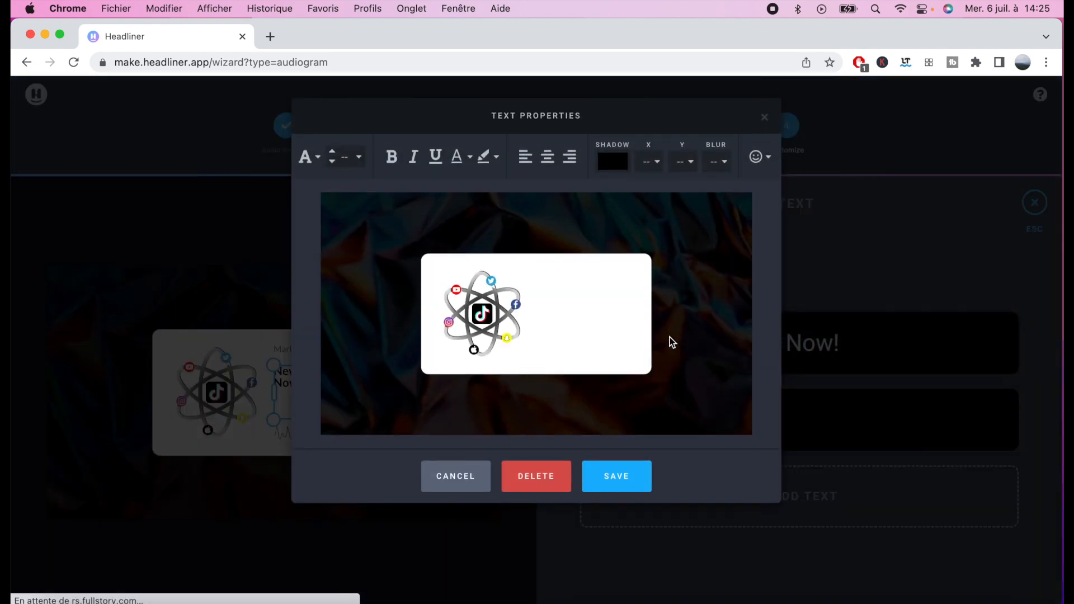
left_click(618, 476)
Step: Change the waveform to the thin vertical bars style and color it muted red, RGB 197, 88, 88
left_click(321, 439)
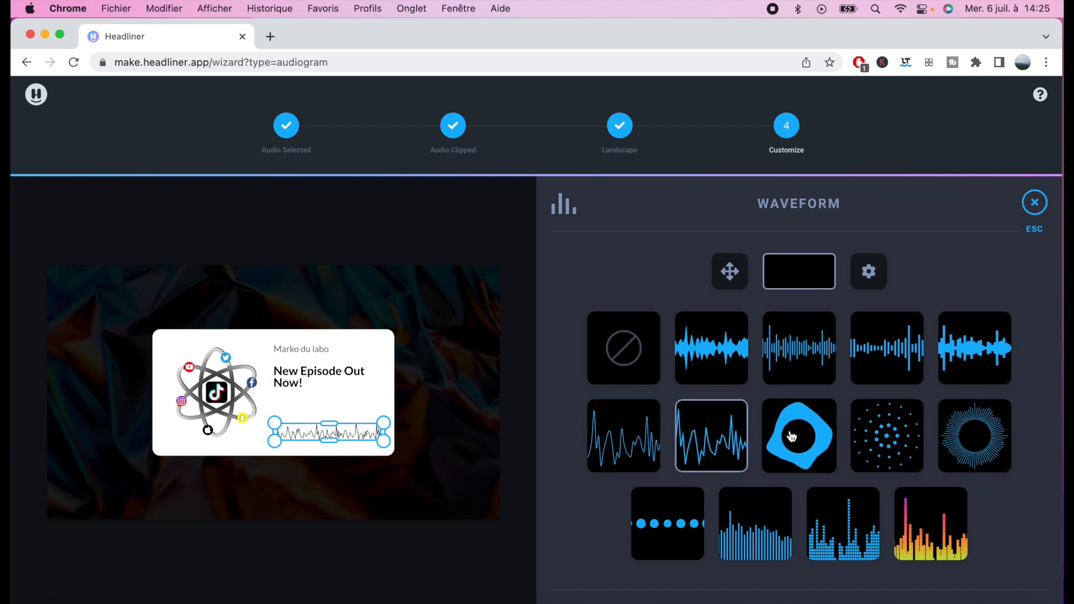
left_click(804, 282)
left_click(842, 305)
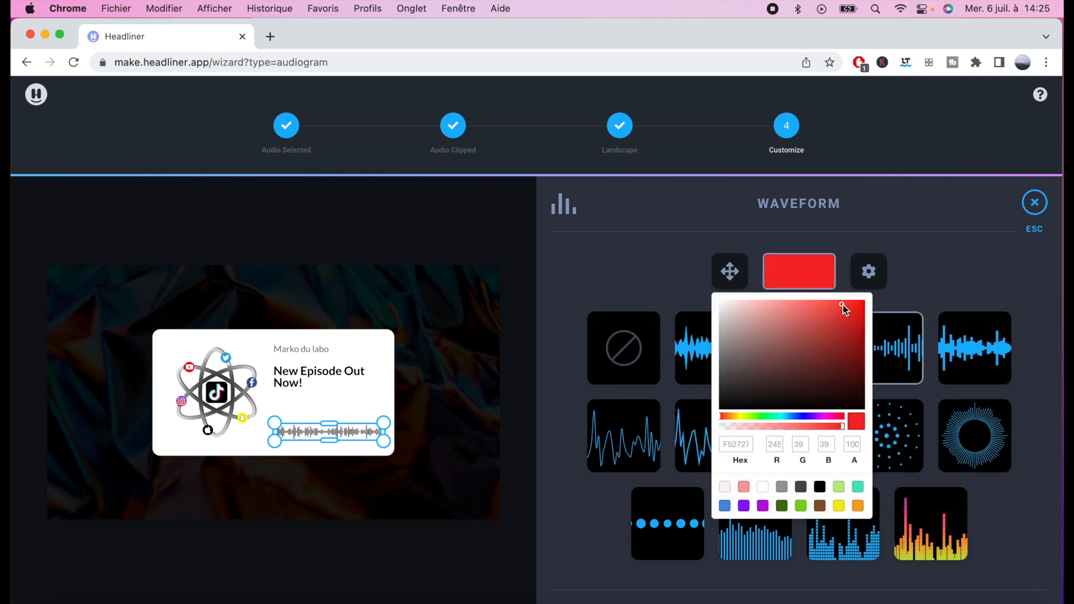
left_click(799, 324)
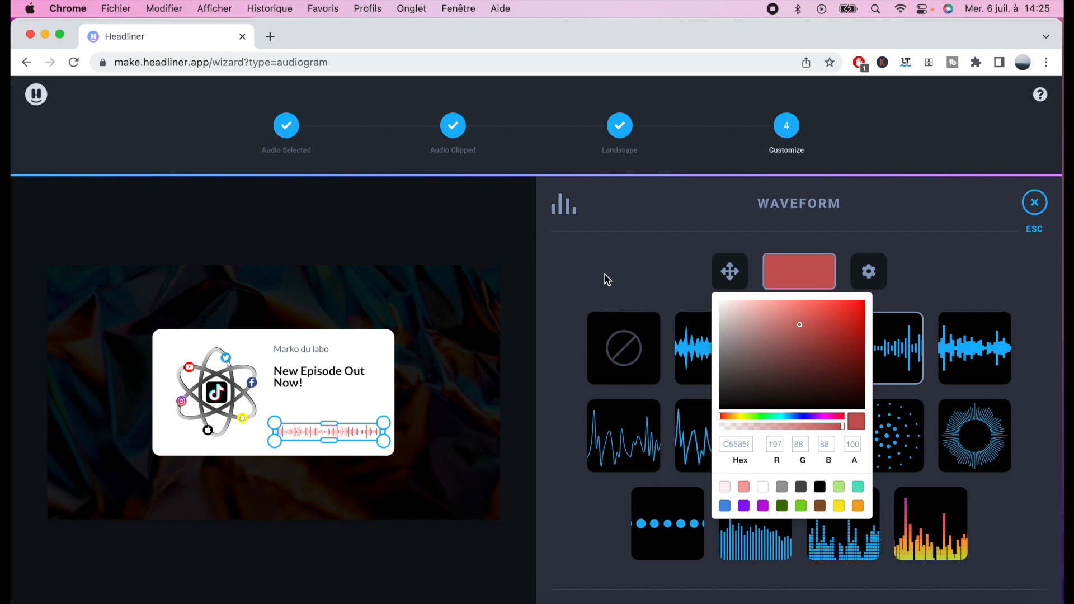
Step: Replace the dark background image by uploading manga-2048x1152-1.jpeg
left_click(437, 293)
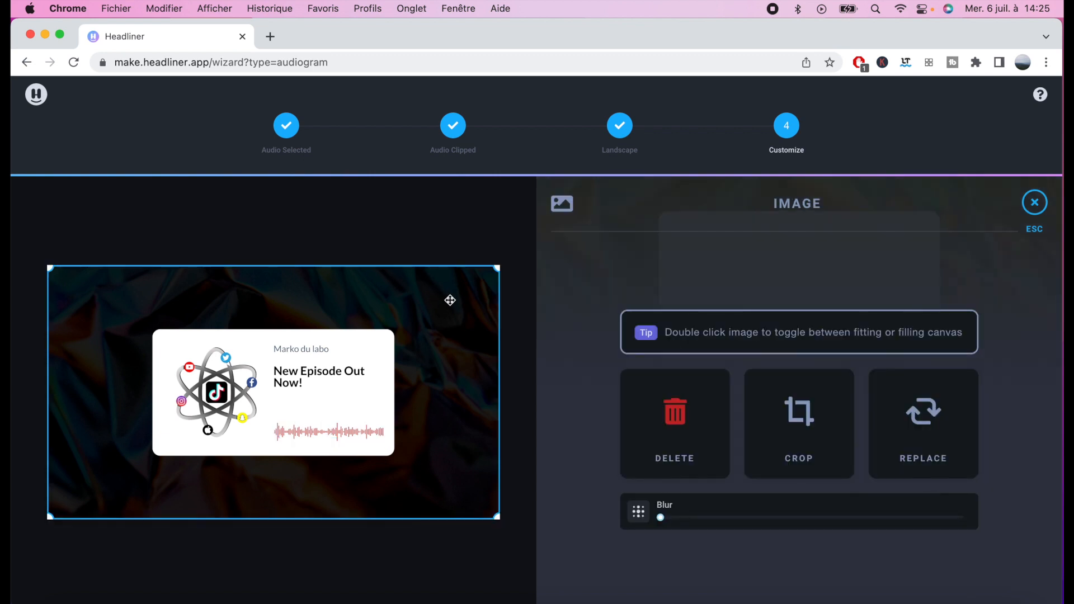
left_click(935, 416)
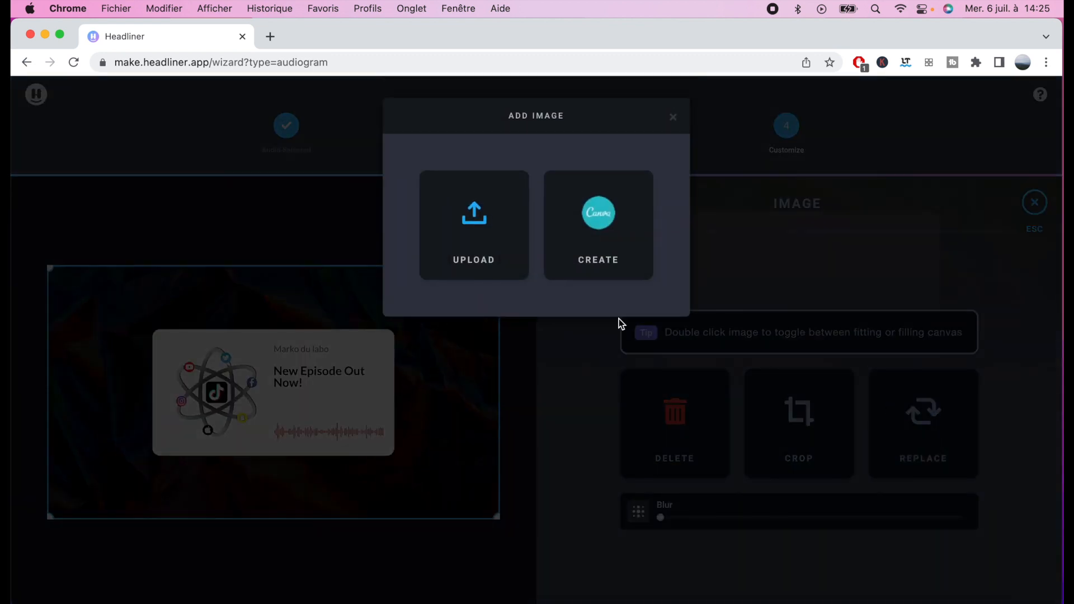
left_click(472, 213)
left_click(760, 477)
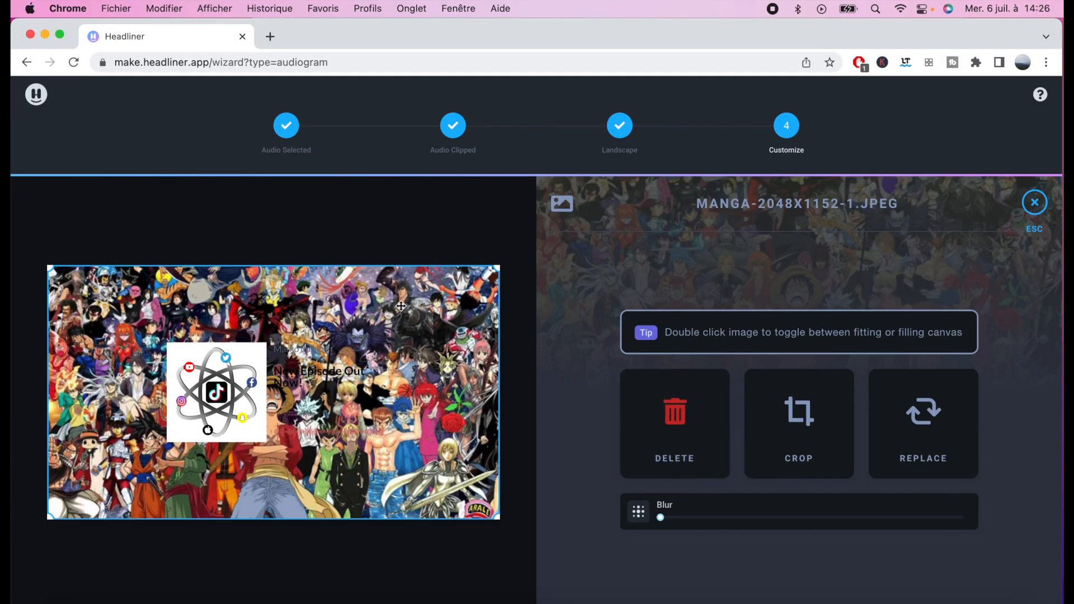
Step: Clear the canvas by deleting the manga background, the atom logo image, both texts and the waveform
left_click(680, 415)
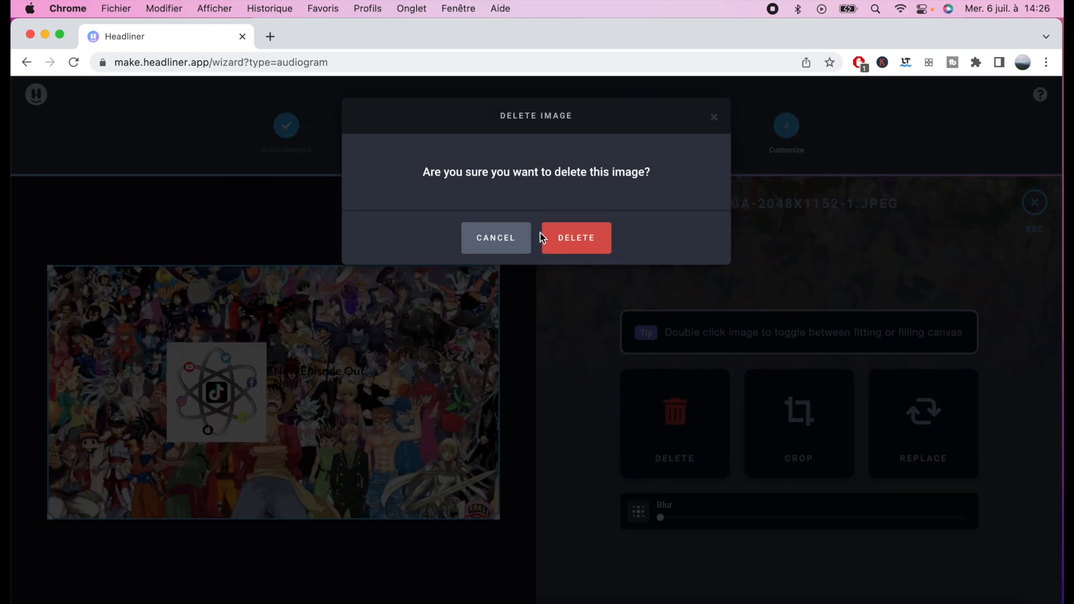
left_click(572, 240)
left_click(217, 392)
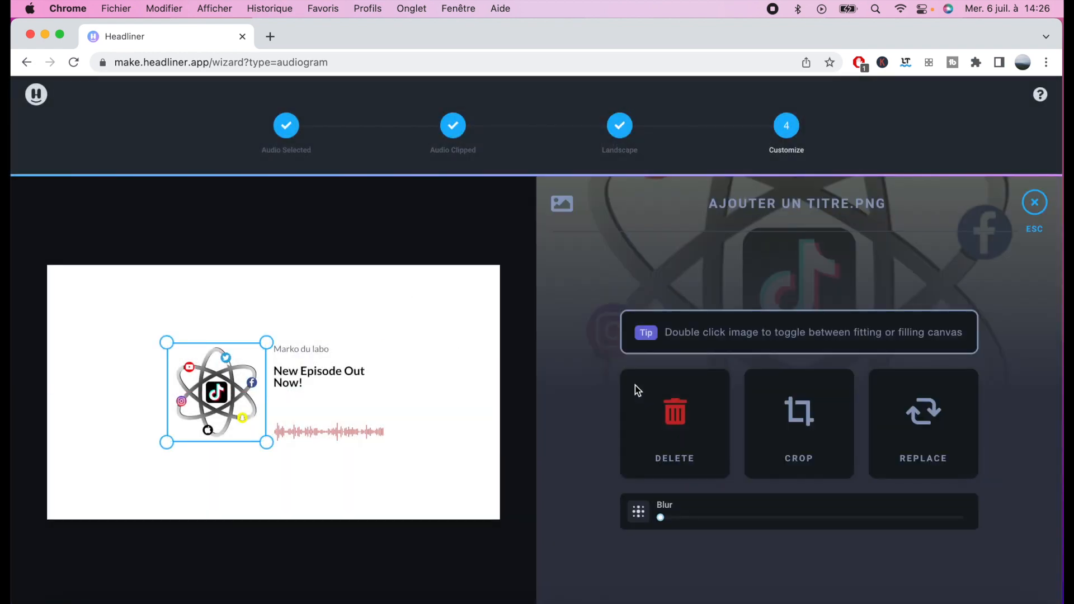
left_click(681, 437)
left_click(588, 246)
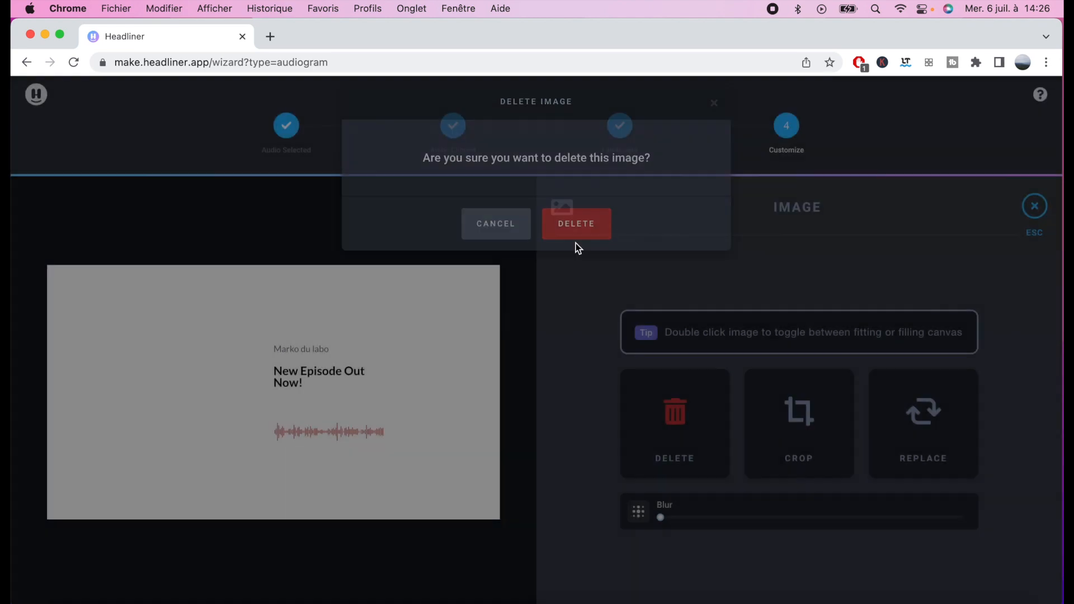
left_click(305, 422)
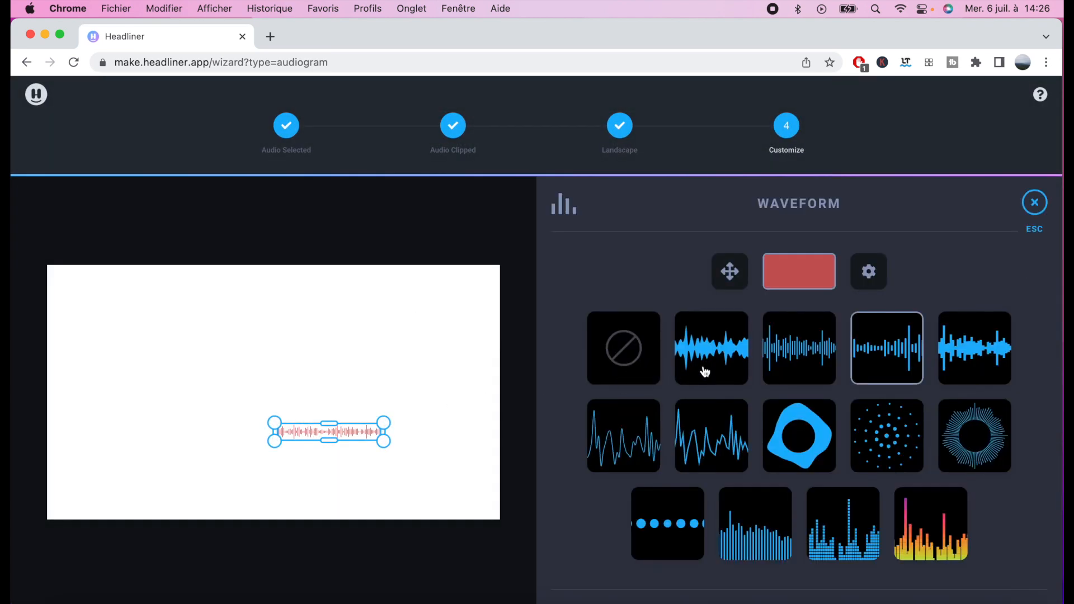
left_click(336, 365)
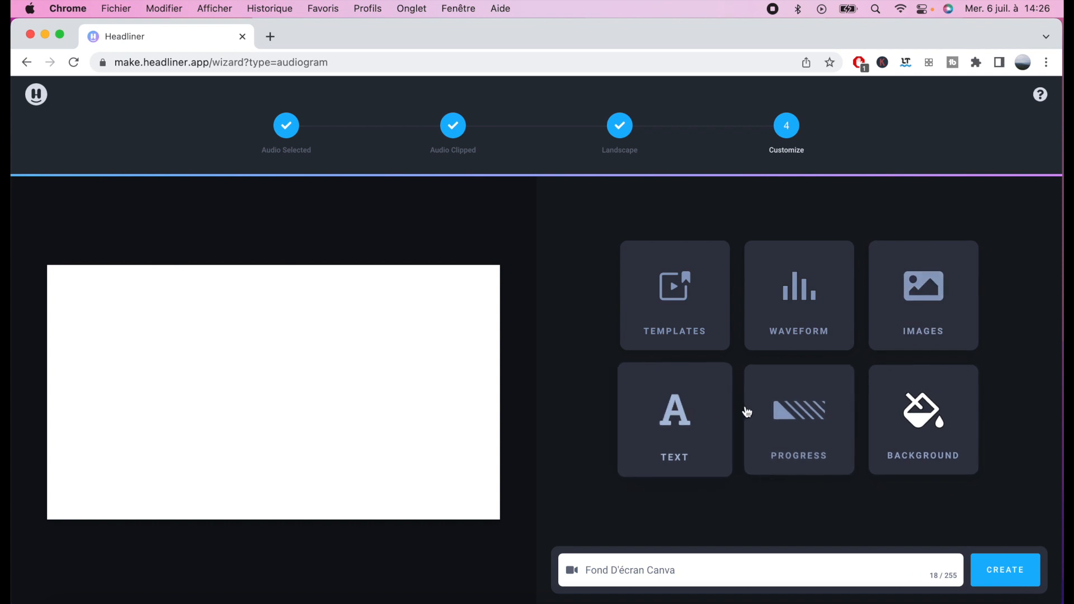
Step: Change the canvas background color from white to salmon pink
left_click(927, 417)
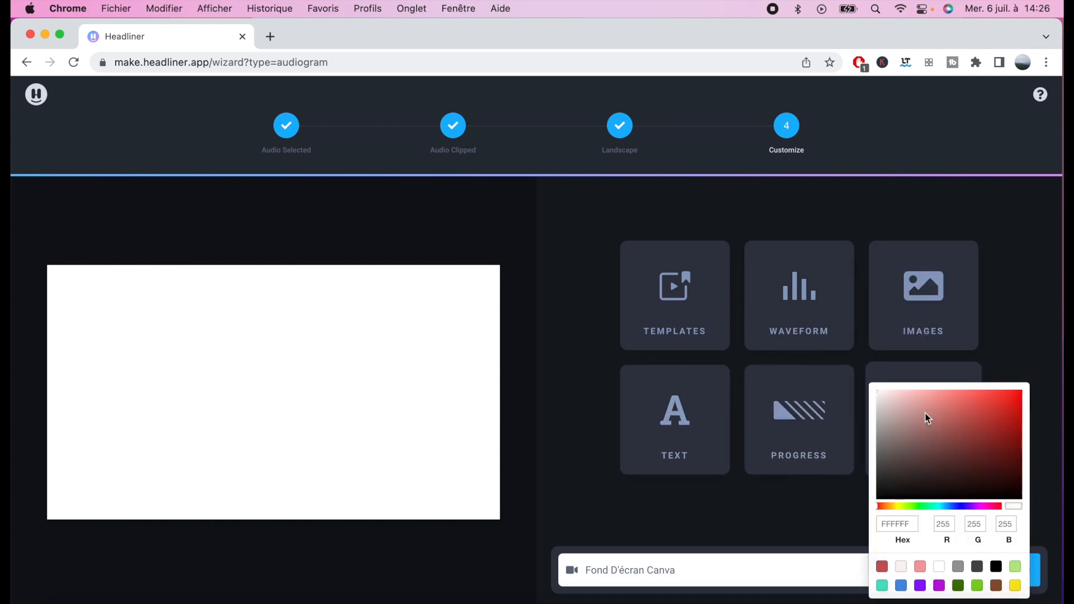
left_click(940, 398)
Step: Place the atom logo image over the left half of the canvas and add a white "PODCAST" title on the right half
left_click(921, 294)
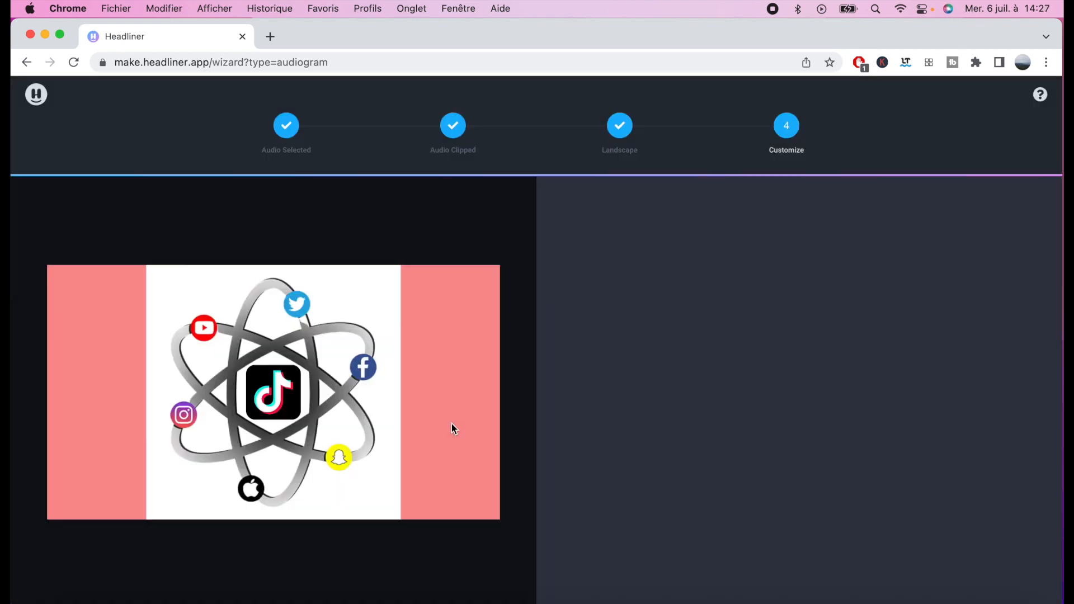
left_click(274, 392)
left_click_drag(275, 392, 172, 392)
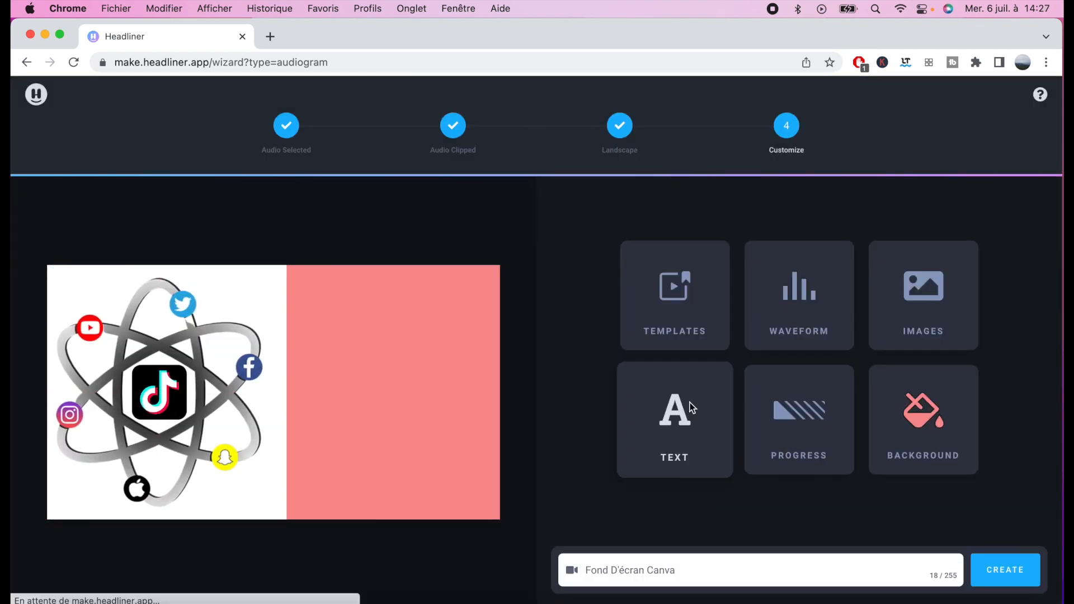
left_click(693, 407)
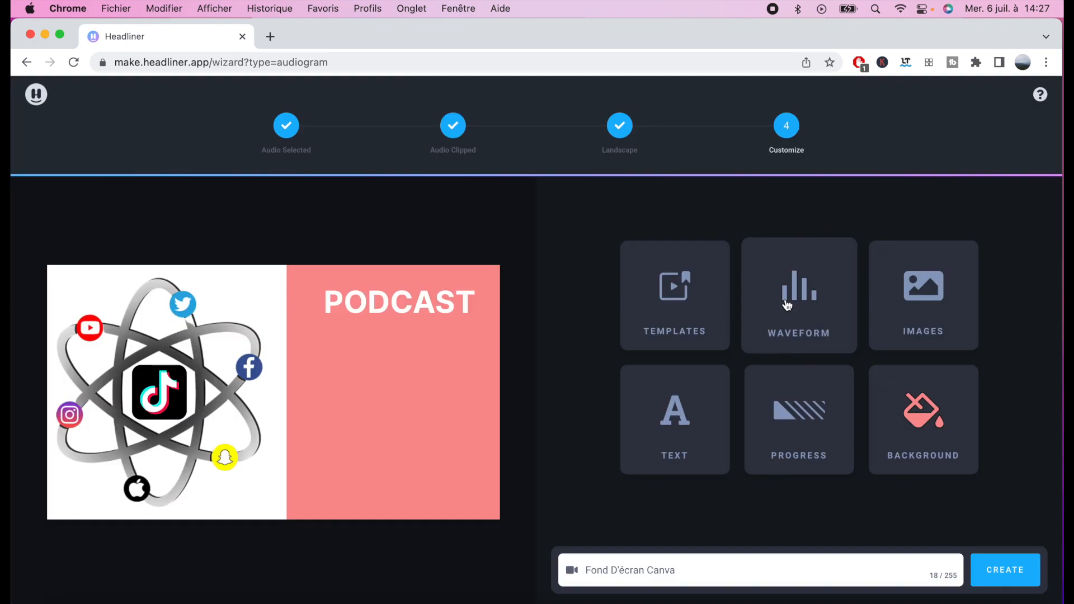
Step: Try several waveform styles, apply the solid spiky one in off-white, and stretch it across the pink half below the title
left_click(795, 305)
left_click(712, 348)
left_click(795, 348)
left_click(884, 351)
left_click(975, 350)
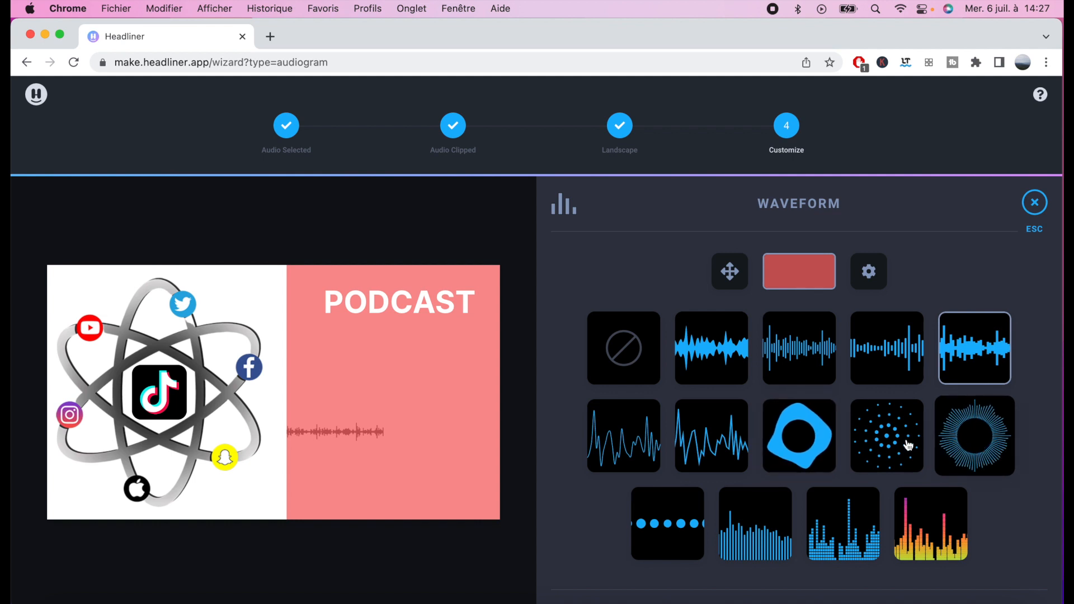
left_click(975, 429)
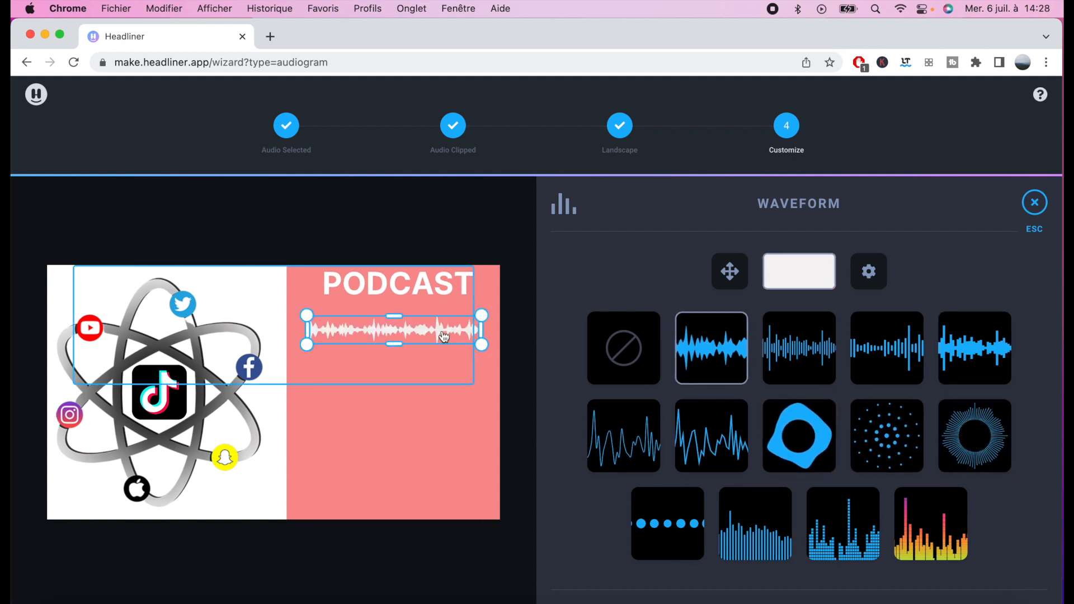
left_click_drag(479, 349, 500, 373)
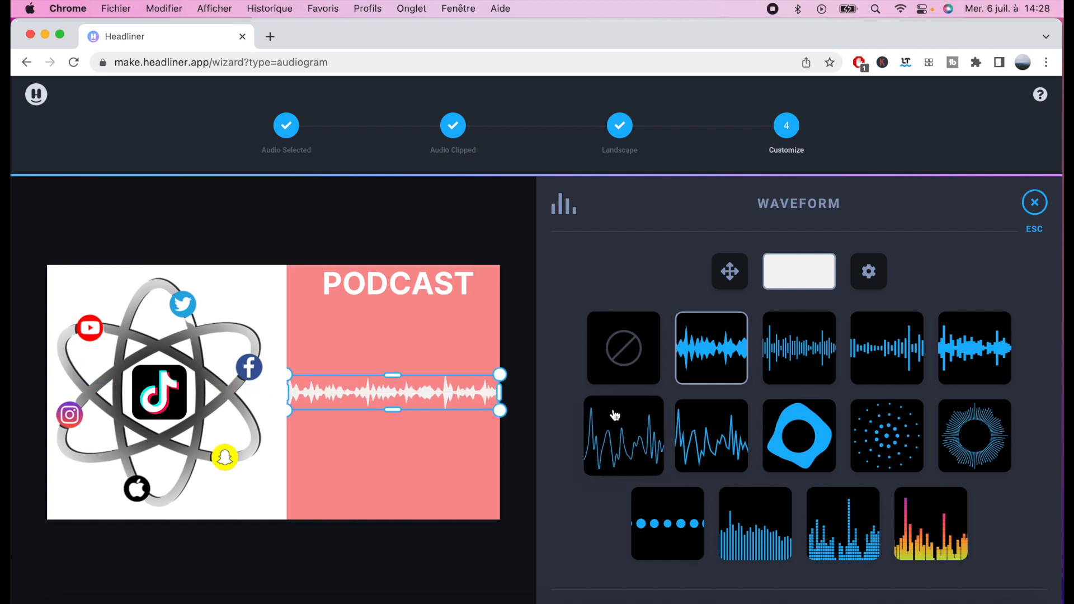
Step: Color the waveform black and lower the "PODCAST" title so it sits closer above it
left_click(783, 278)
left_click_drag(726, 307, 758, 398)
left_click(579, 261)
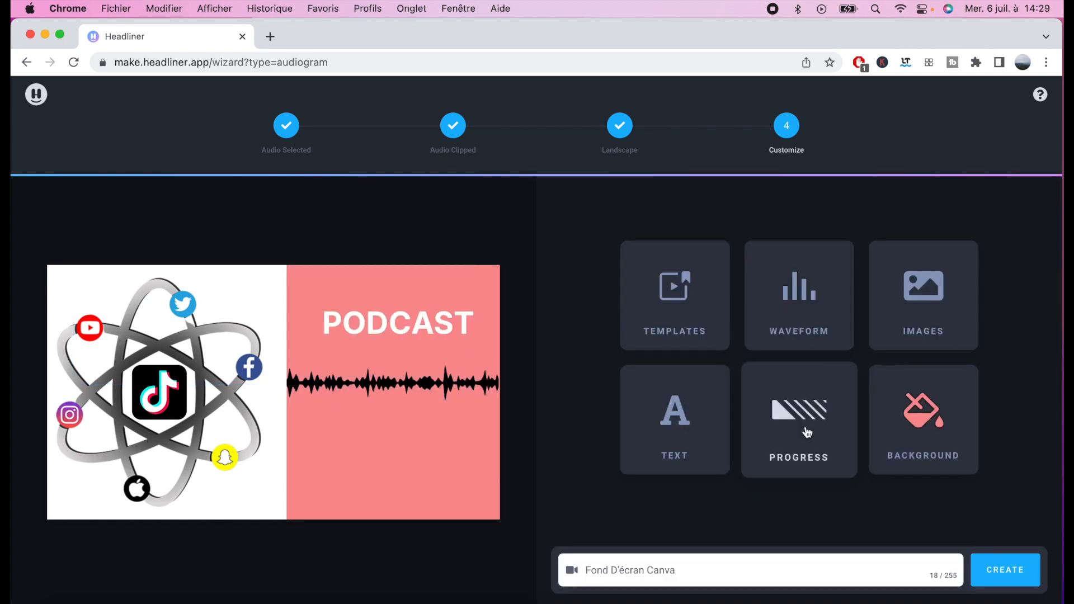
Step: Add a slider-style progress bar near the lower edge of the canvas and color it off-white
left_click(808, 432)
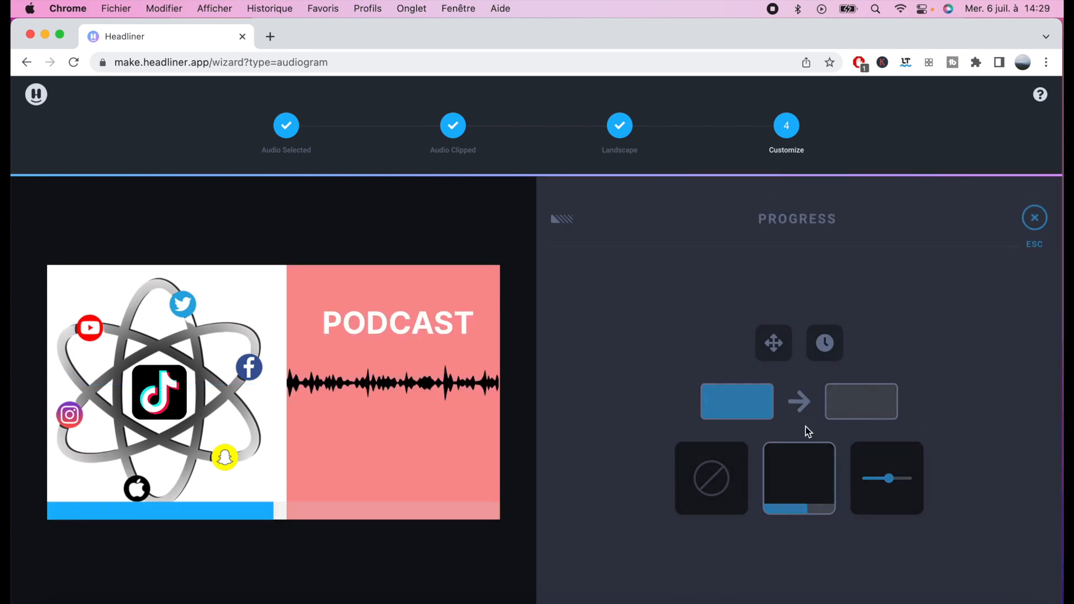
left_click(753, 406)
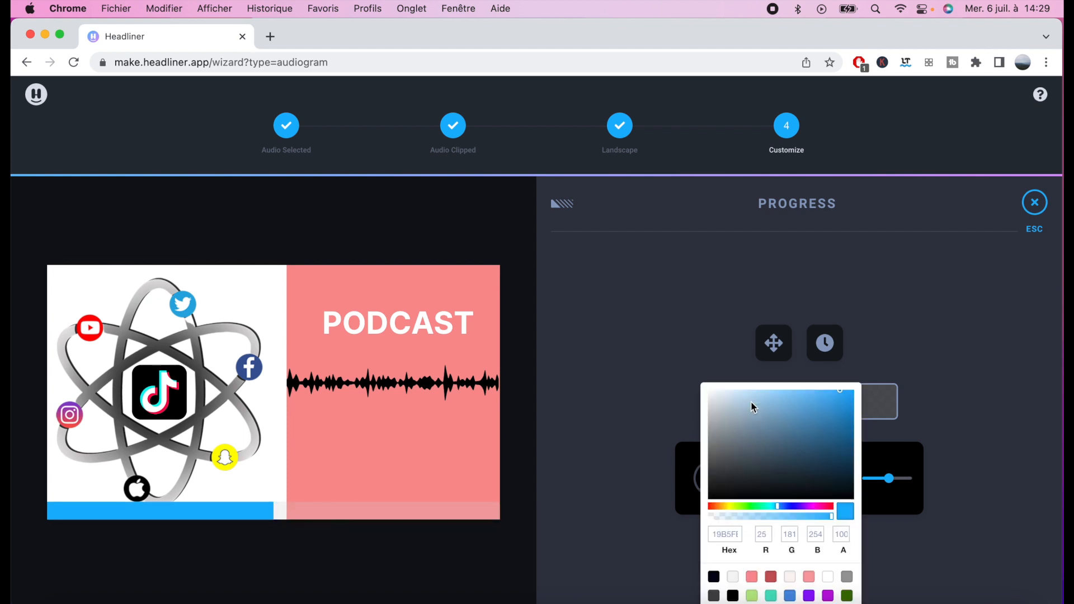
left_click(714, 393)
key("Escape")
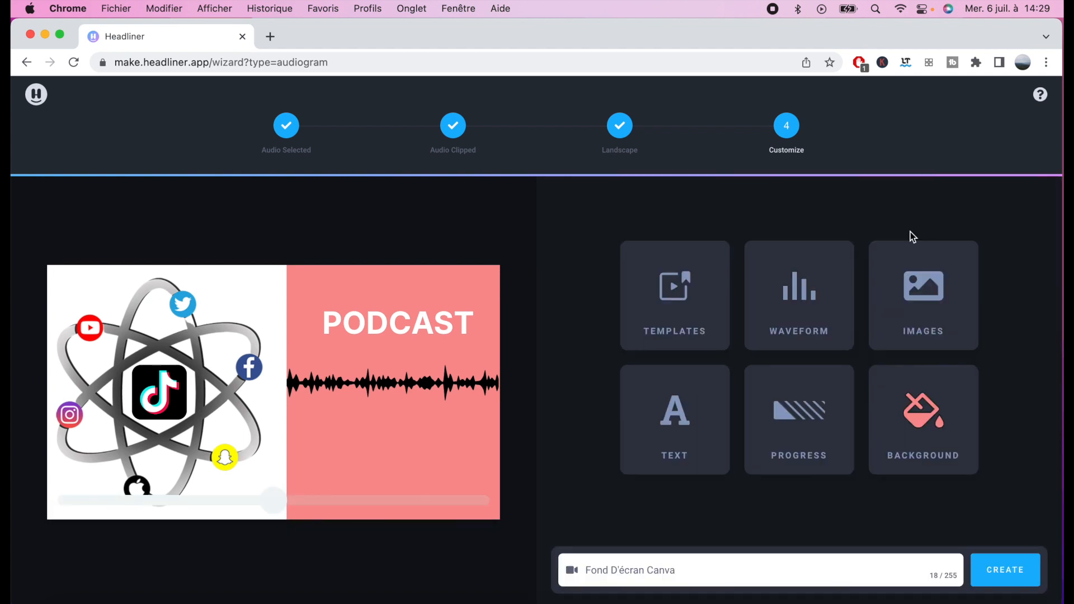
Step: Create the project, open it in the advanced editor and play the captioned preview
left_click(1024, 574)
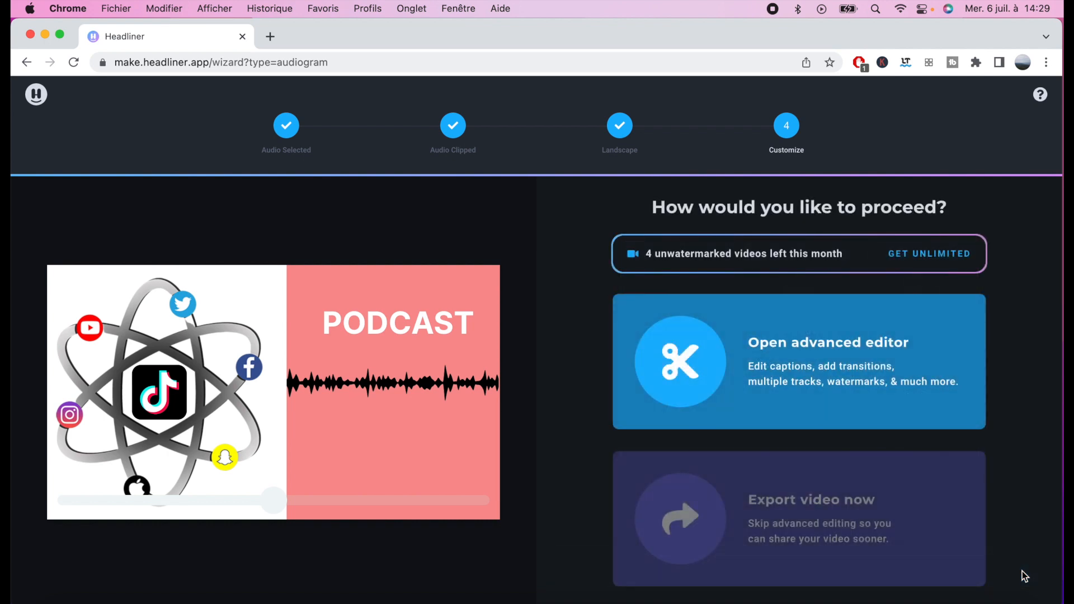
left_click(861, 364)
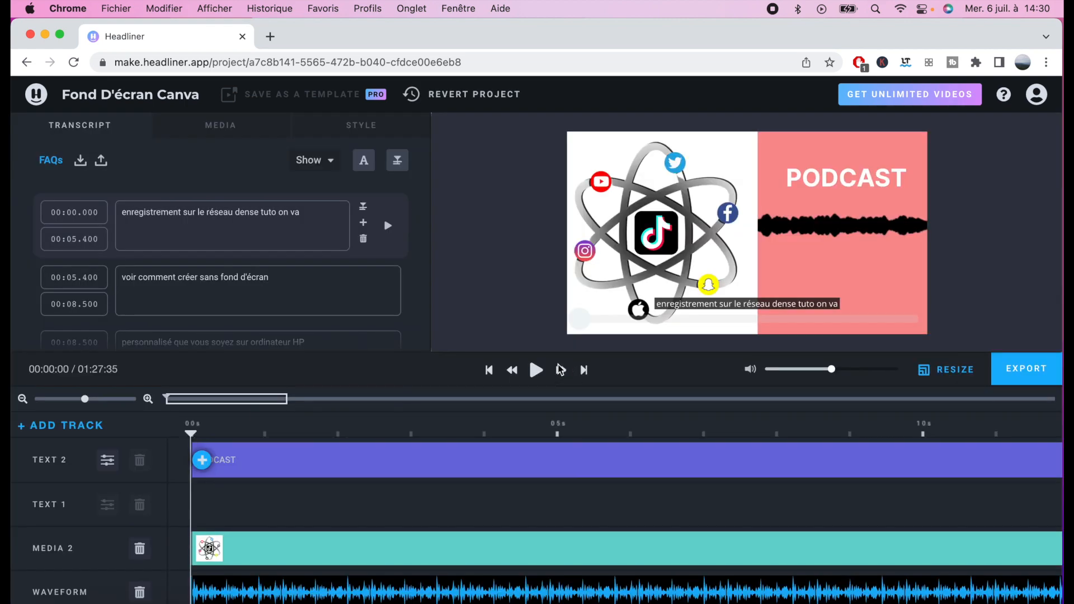
left_click(535, 370)
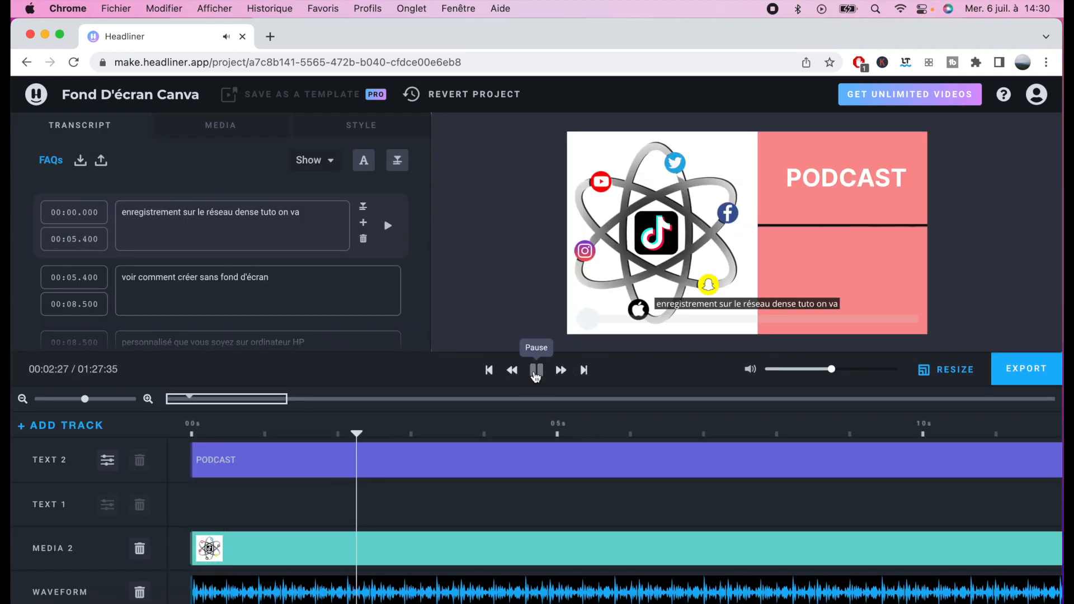
Step: Correct the caption starting at 00:27.900 to "utiliser caneva de façon gratuite et simple" and play that segment
scroll(264, 236, "down", 8)
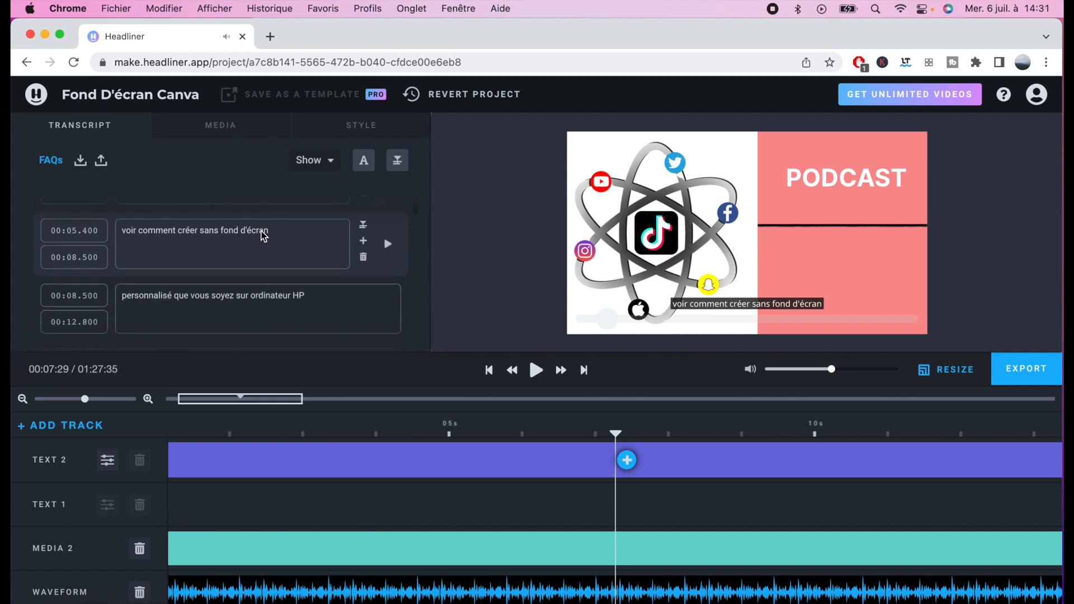
scroll(254, 260, "down", 5)
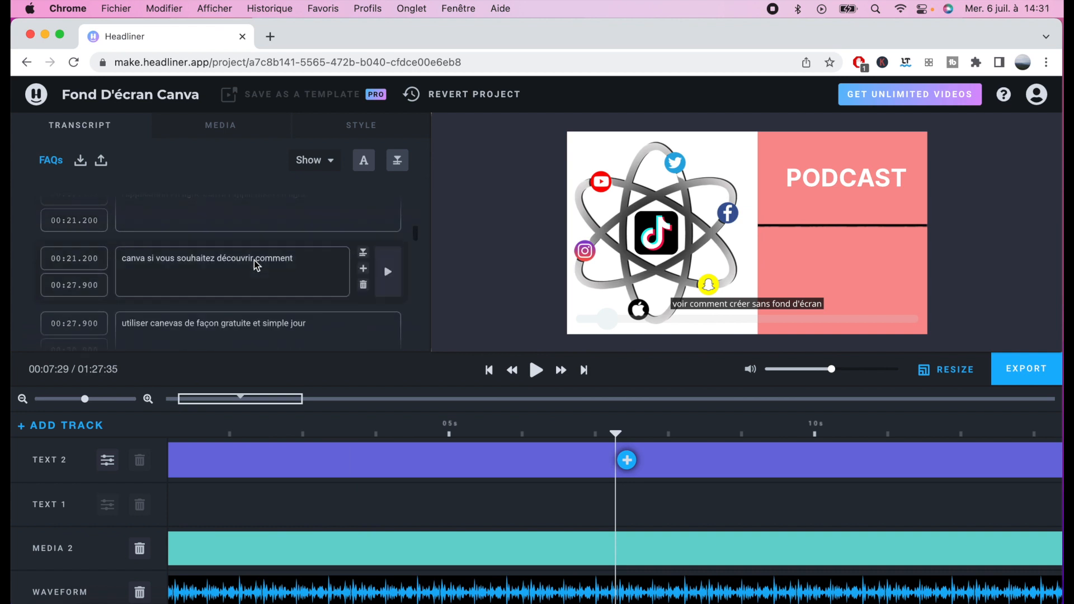
double_click(172, 241)
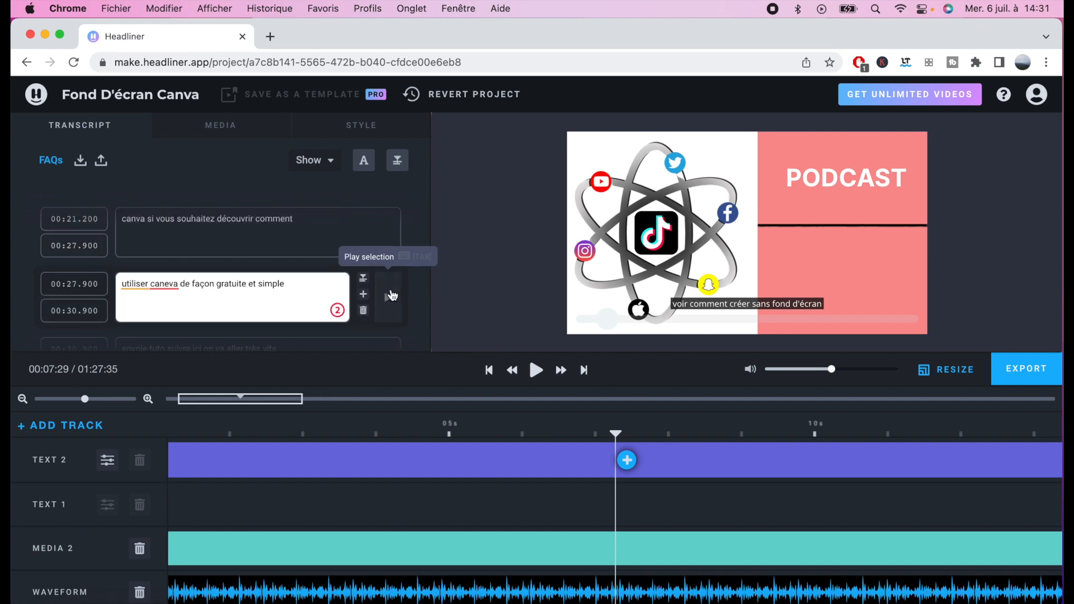
left_click(388, 297)
Step: Export the video at frame rate 24, High quality, 720p: 1280x720 and normal export speed
scroll(553, 456, "right", 3)
scroll(553, 456, "down", 3)
scroll(551, 453, "up", 3)
left_click(1025, 374)
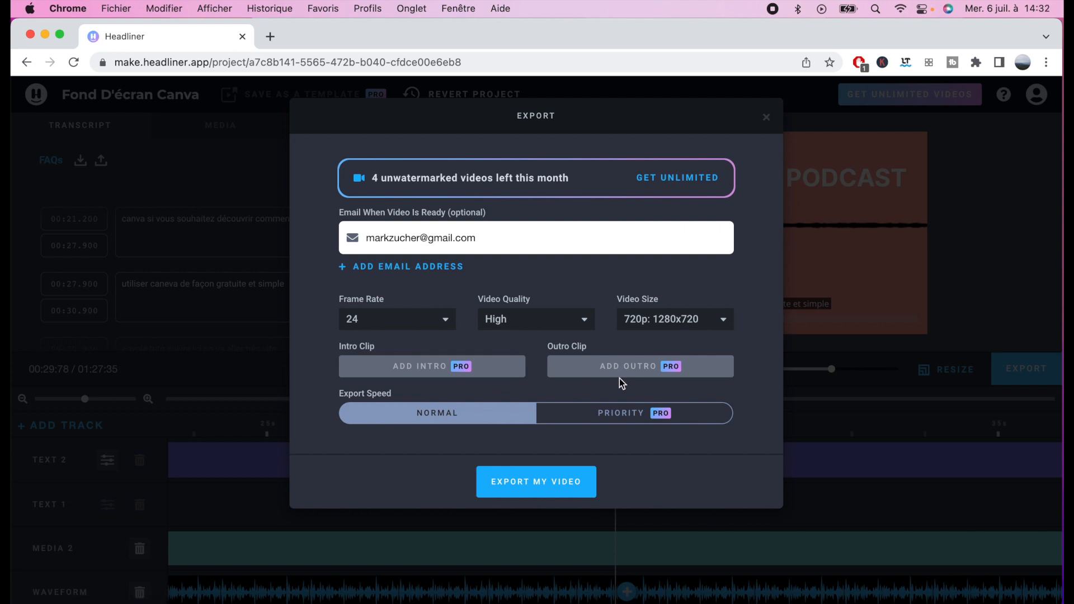
left_click(522, 486)
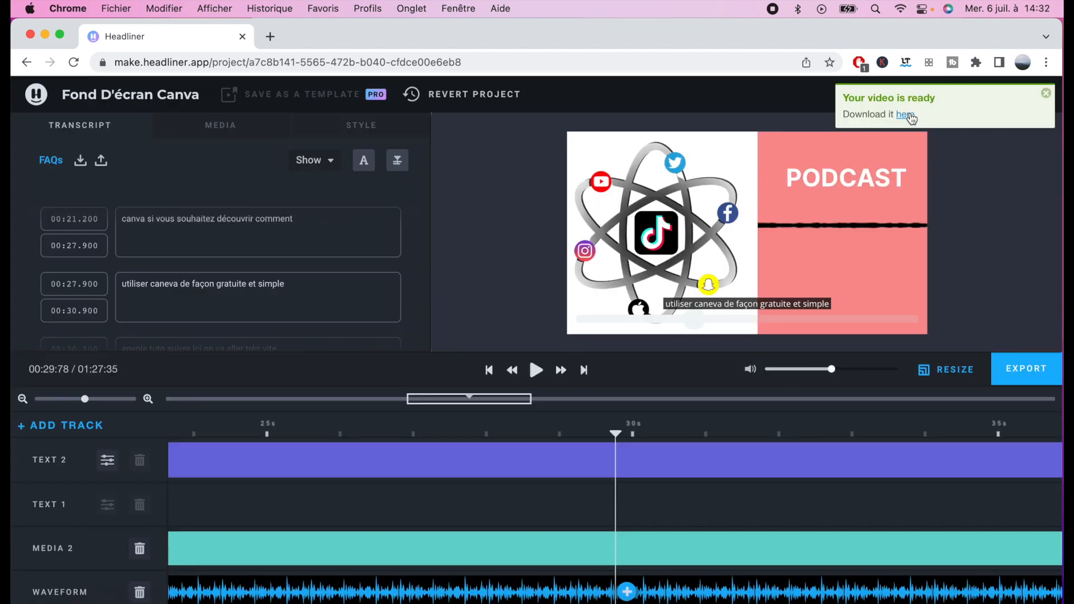
Step: Download the finished video from its share page and play the MP4 in QuickTime Player
left_click(911, 115)
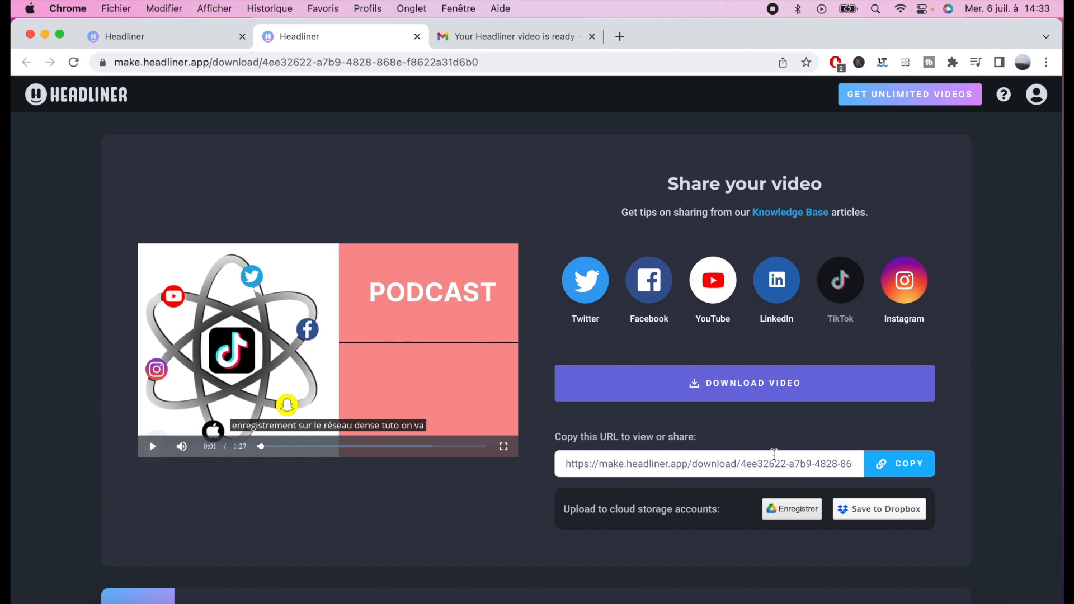
left_click(725, 388)
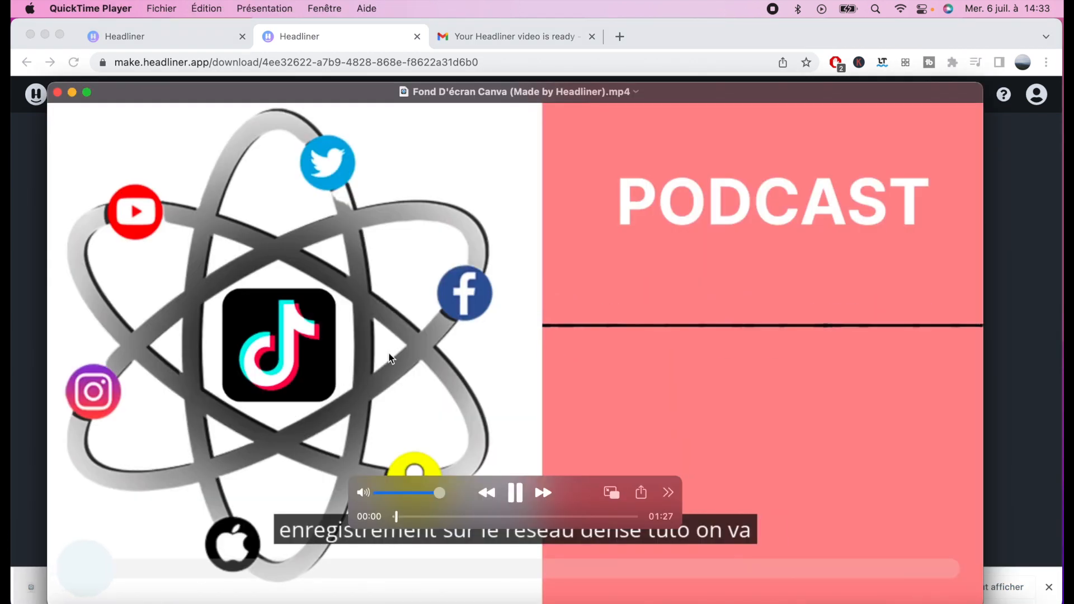
key("space")
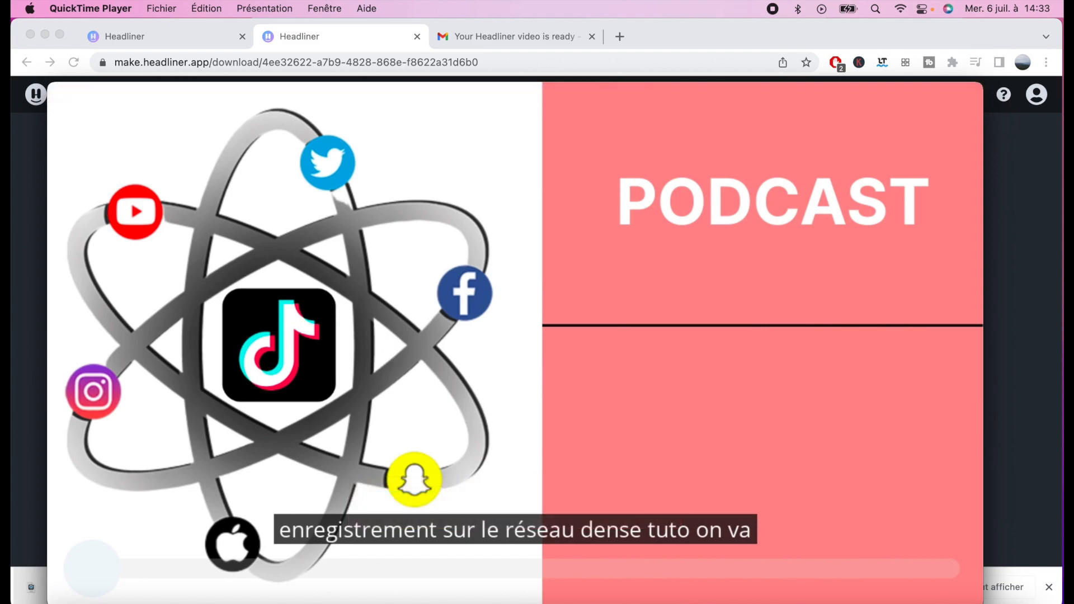